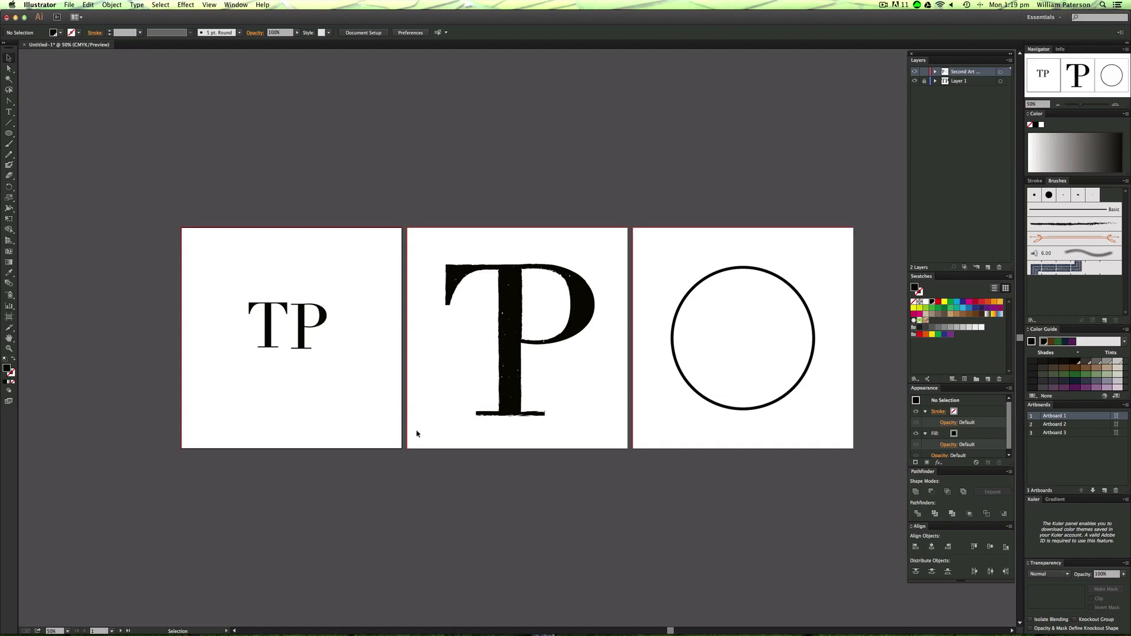
- Make the P artboard active by selecting and then deselecting the traced P
click(611, 313)
click(623, 273)
click(585, 274)
click(479, 473)
click(571, 379)
click(537, 391)
click(510, 400)
click(392, 493)
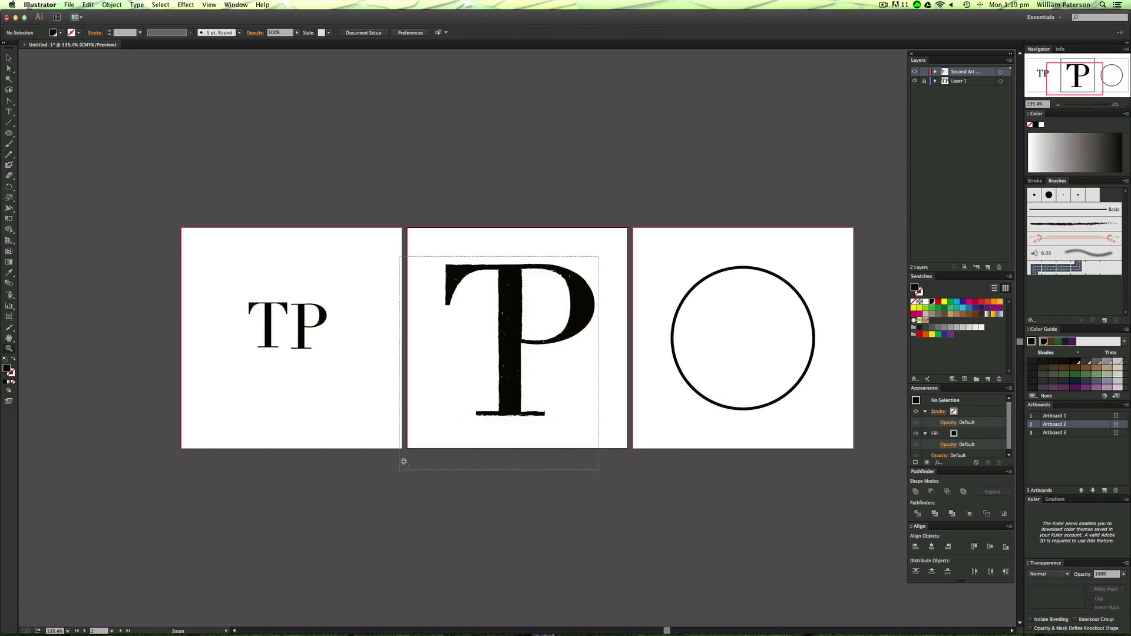
- Fit the P artboard in the window and return to the Selection tool
key(super+0)
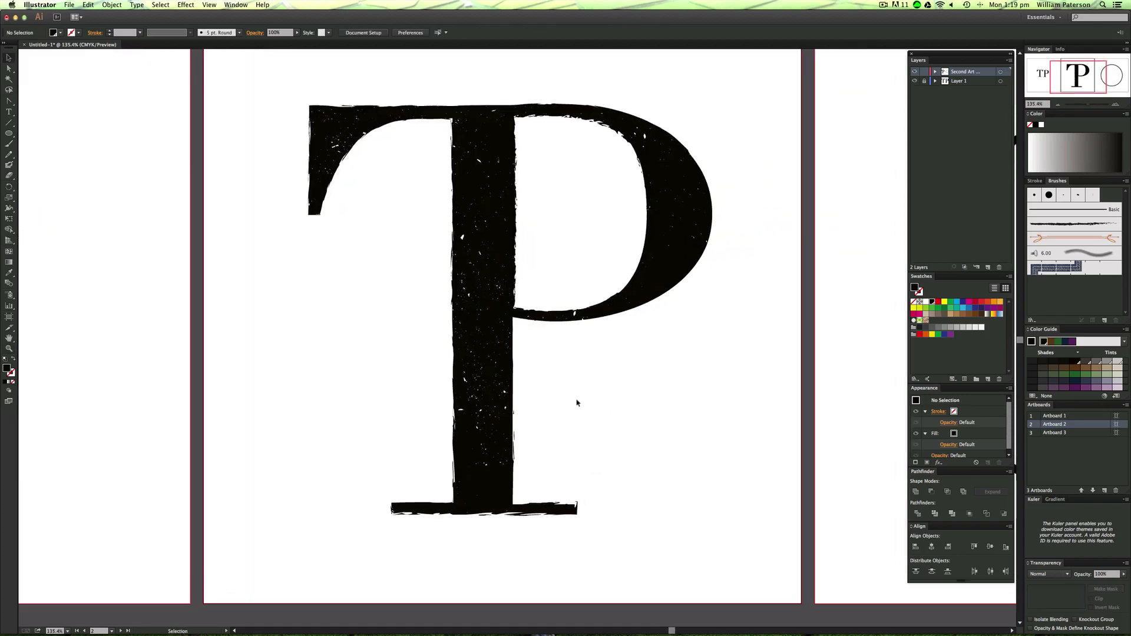
click(500, 410)
click(361, 394)
- Create a new document with one 1000 x 1000 px artboard
click(69, 4)
click(77, 16)
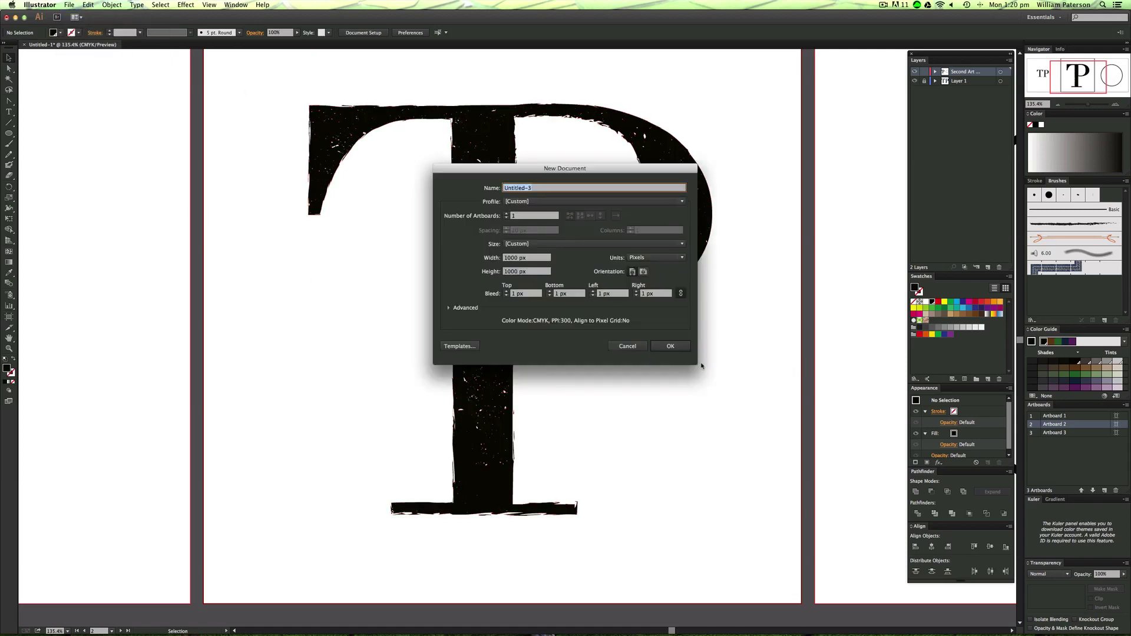
click(670, 347)
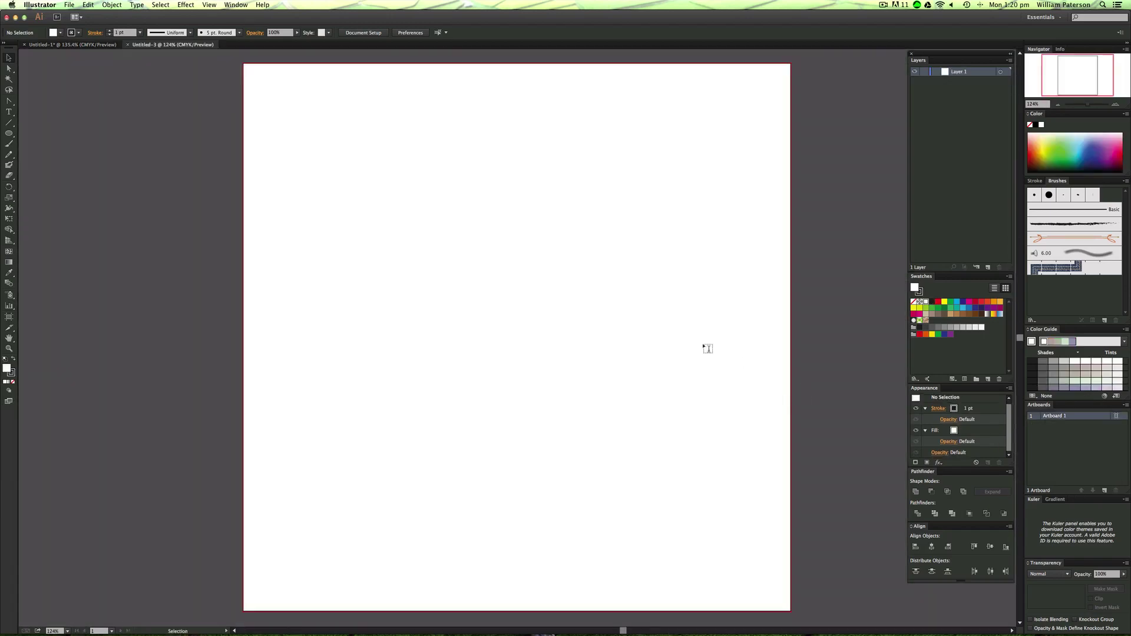
- Type a capital T on the artboard, enlarge it and set its font to Didot
click(505, 308)
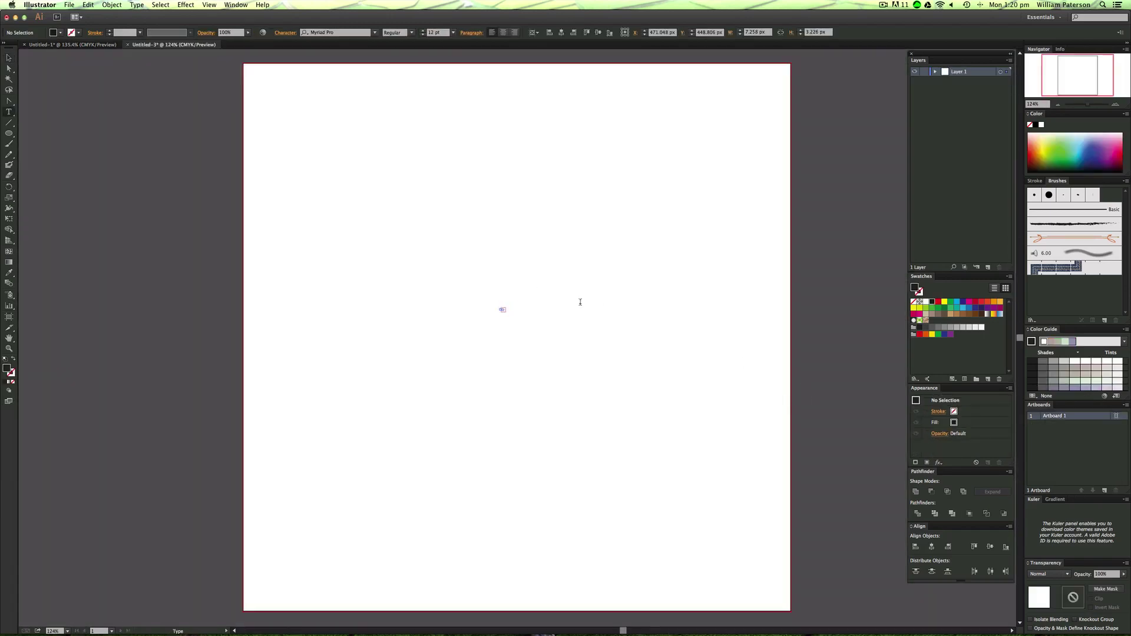
click(532, 284)
text(e)
key(Escape)
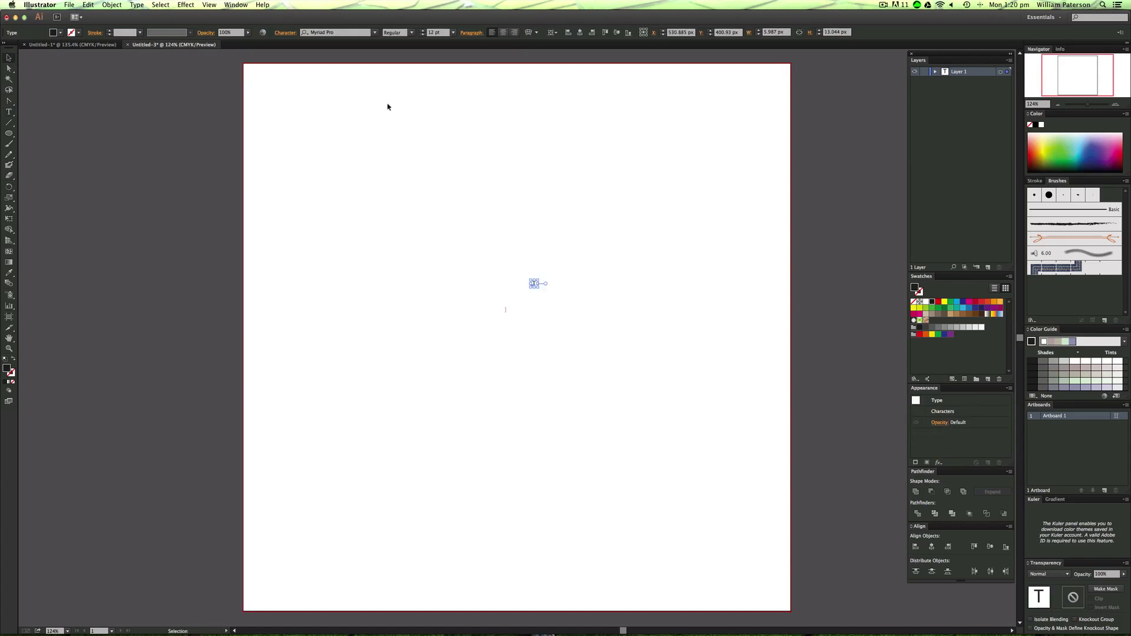
drag(539, 279, 573, 198)
text(Didot)
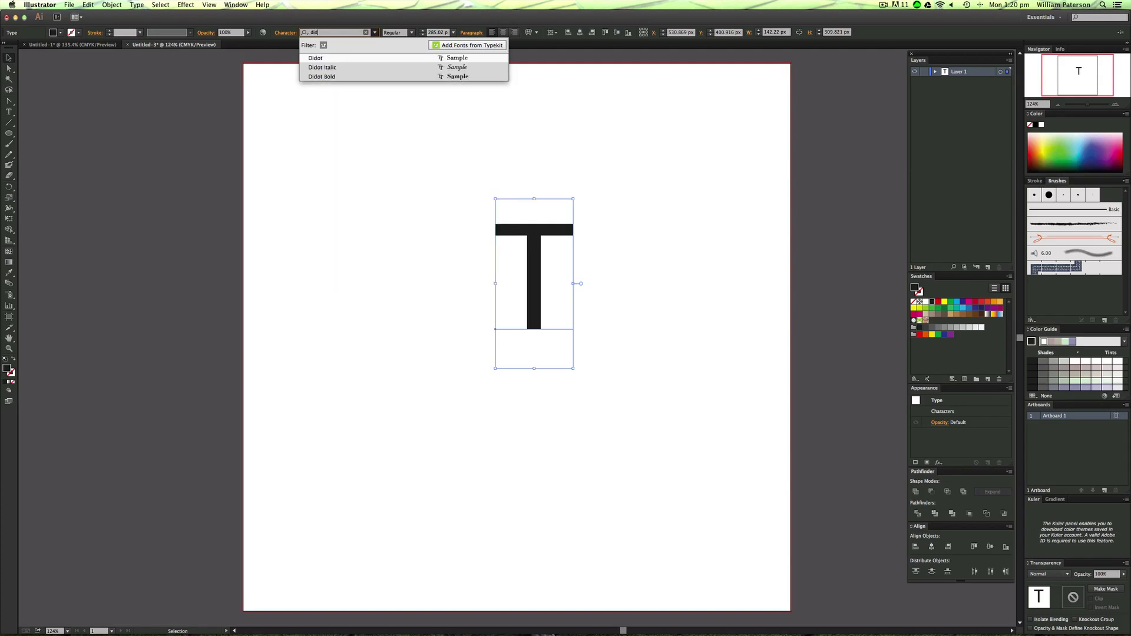
key(Return)
- Reselect the T and move it down and left toward the artboard centre
click(464, 96)
drag(545, 277, 487, 318)
drag(556, 236, 597, 161)
drag(508, 292, 515, 326)
click(701, 212)
drag(702, 212, 263, 528)
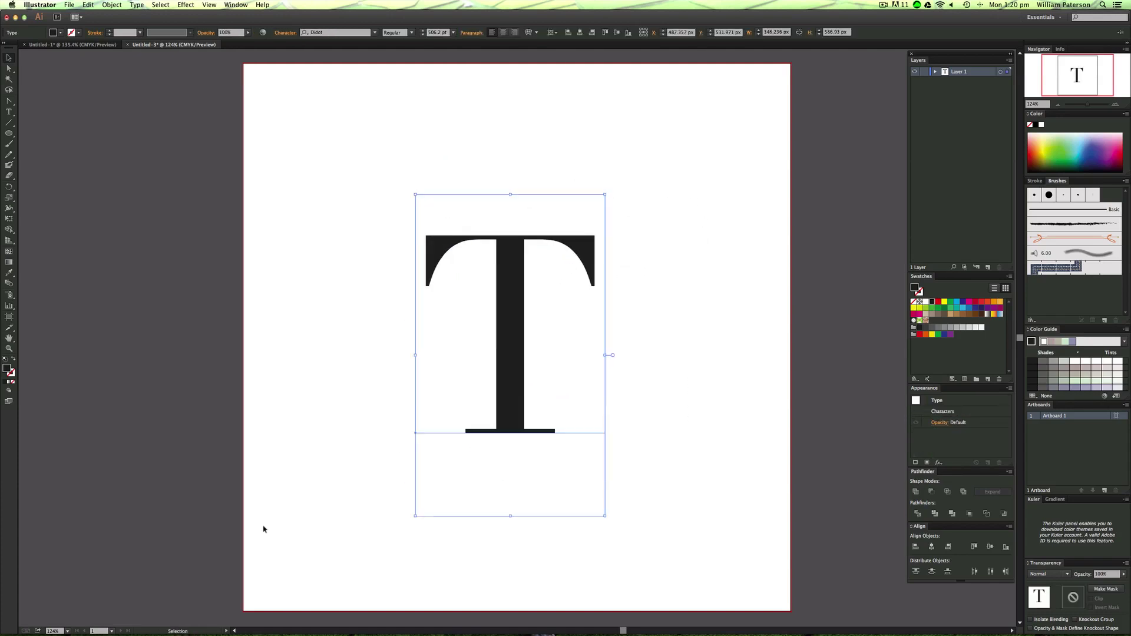
mouse_move(570, 268)
mouse_down()
mouse_move(609, 253)
mouse_move(577, 261)
mouse_up()
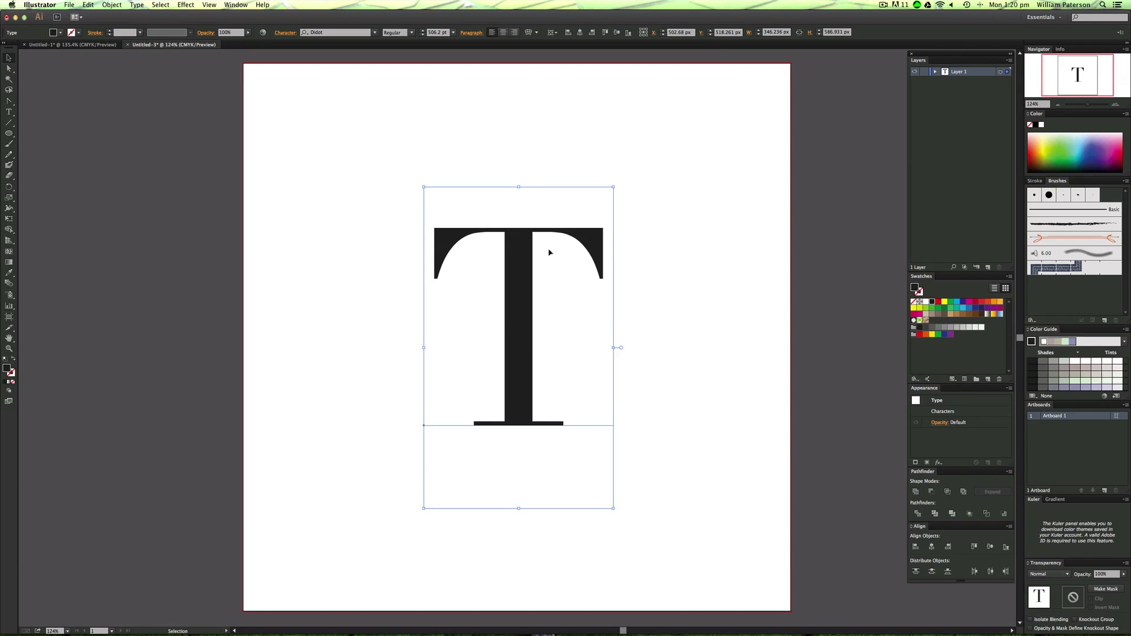
- Convert the T to outlines and nudge the group slightly left and down
key(super+shift+o)
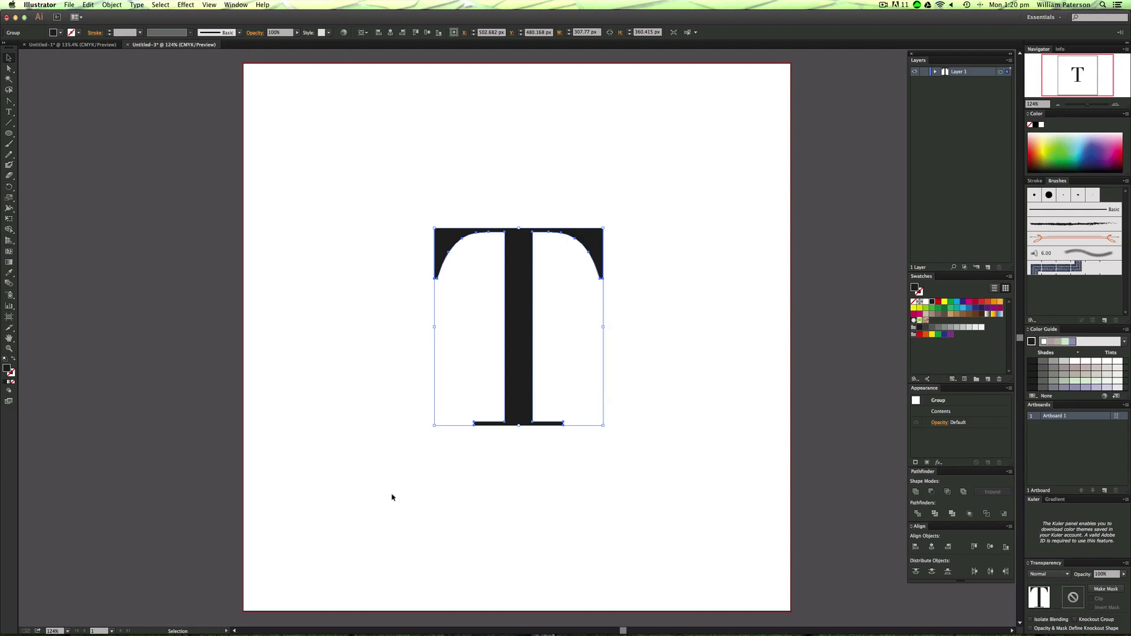
drag(664, 316, 593, 209)
drag(506, 280, 496, 289)
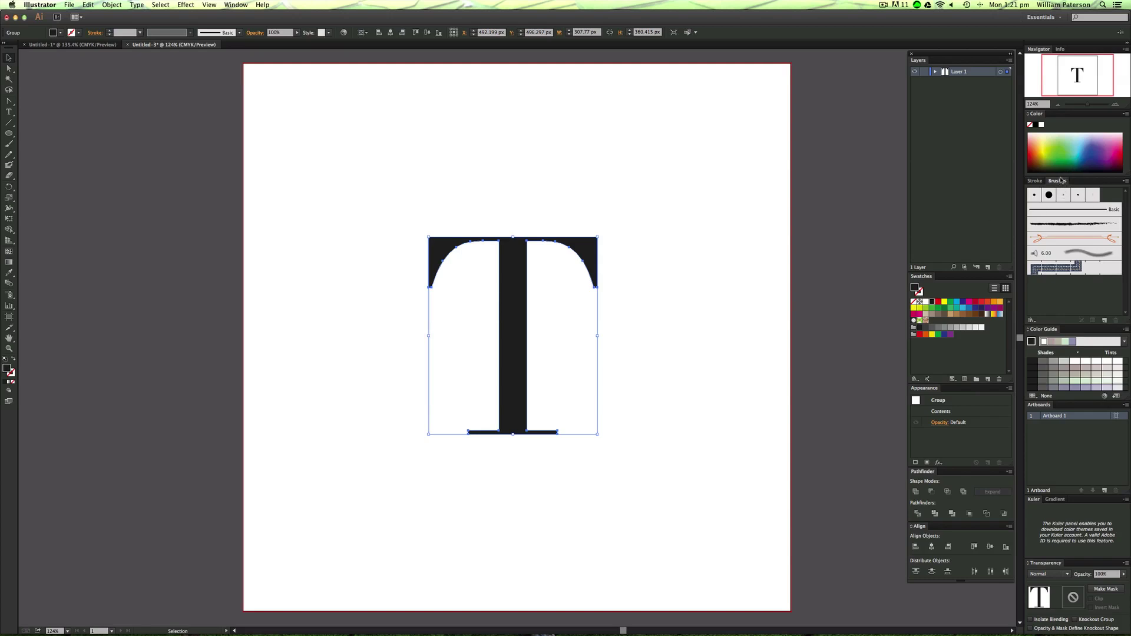
click(235, 5)
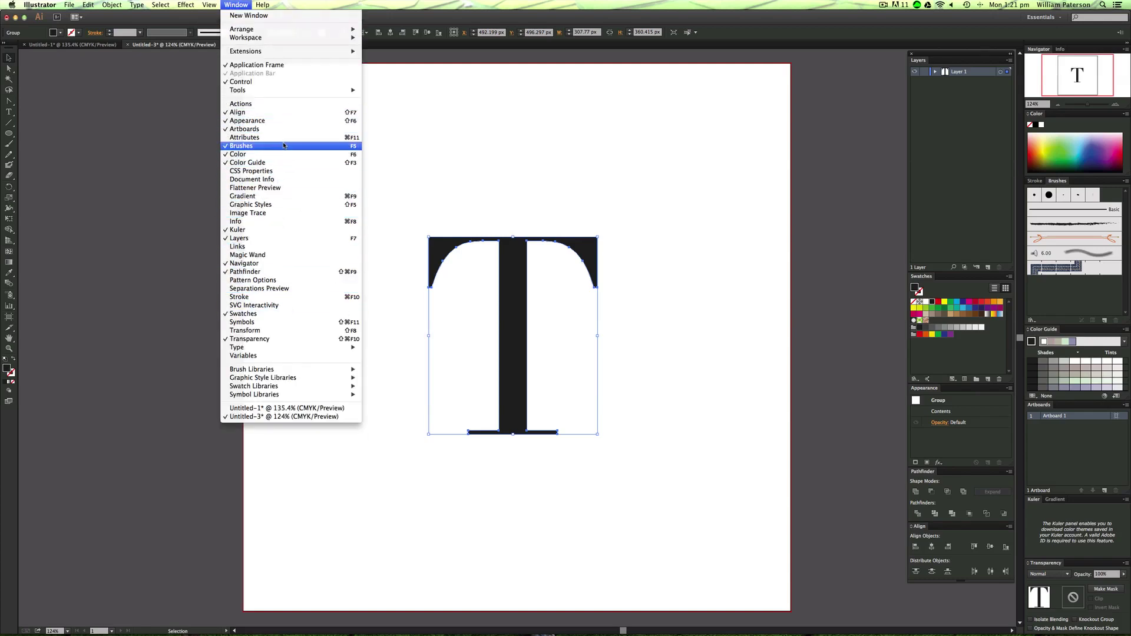
click(588, 200)
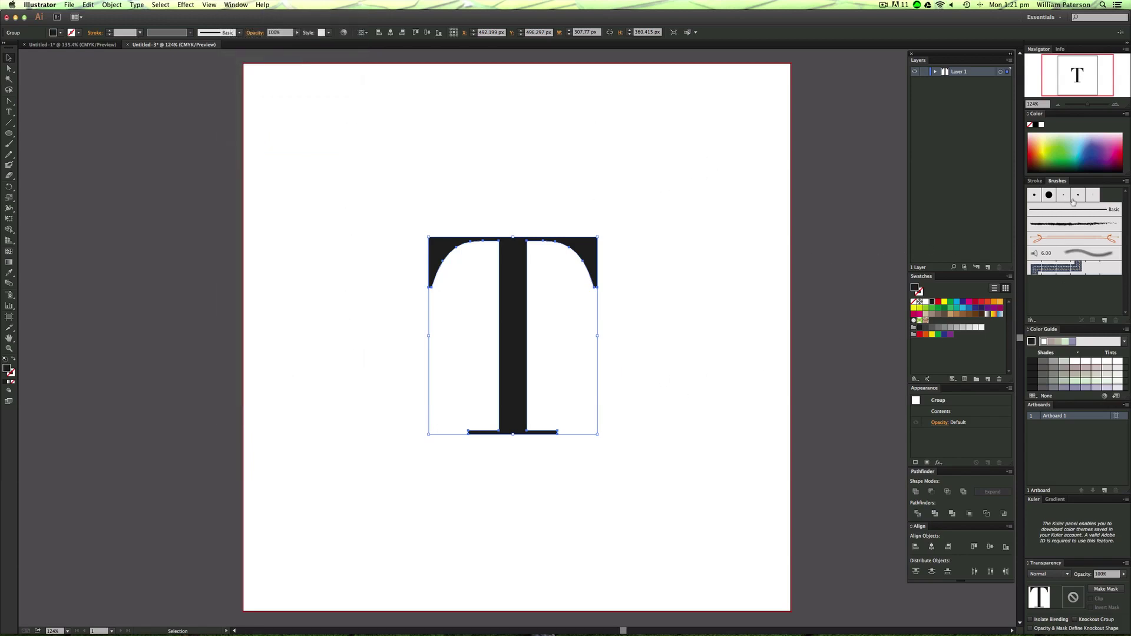
click(1031, 321)
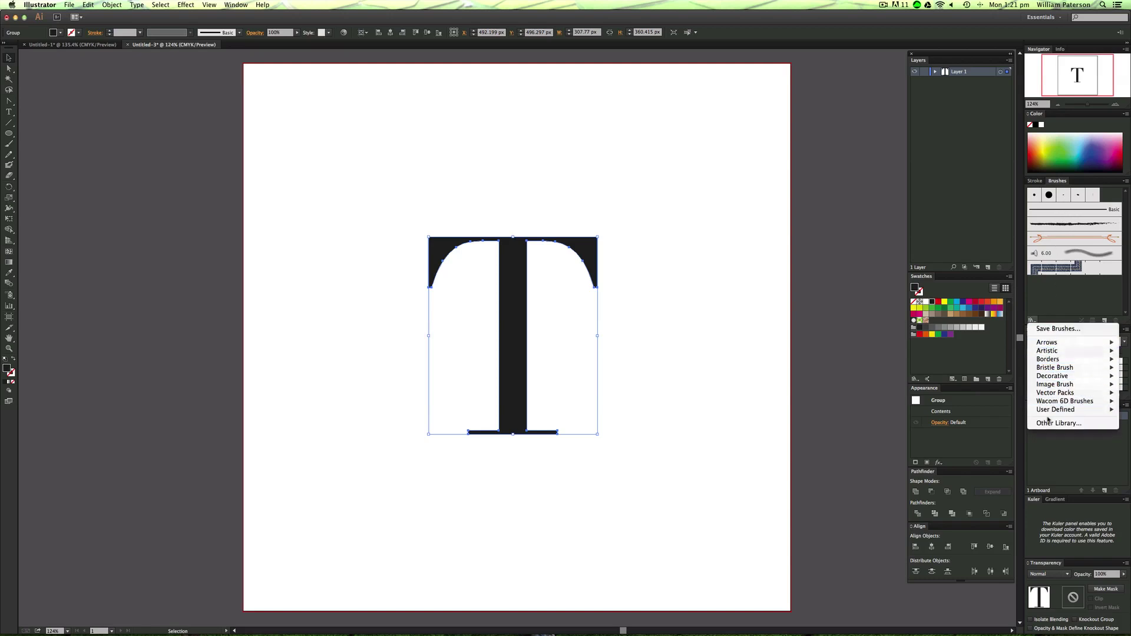
mouse_move(1054, 409)
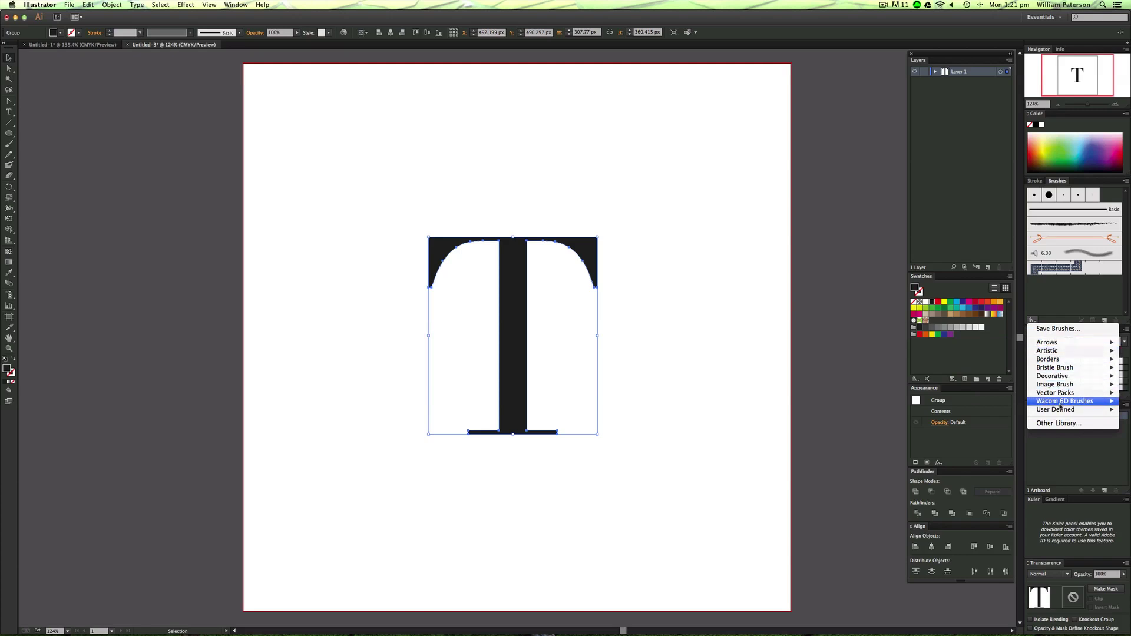
click(1074, 296)
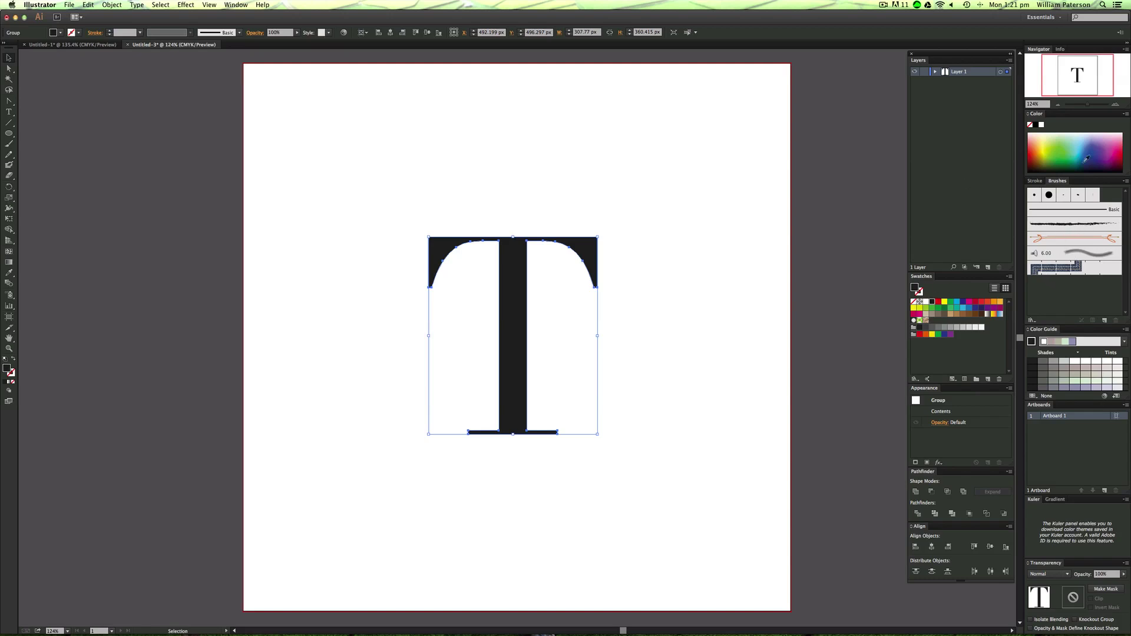
- Select the T group and apply a rough charcoal brush stroke
click(713, 263)
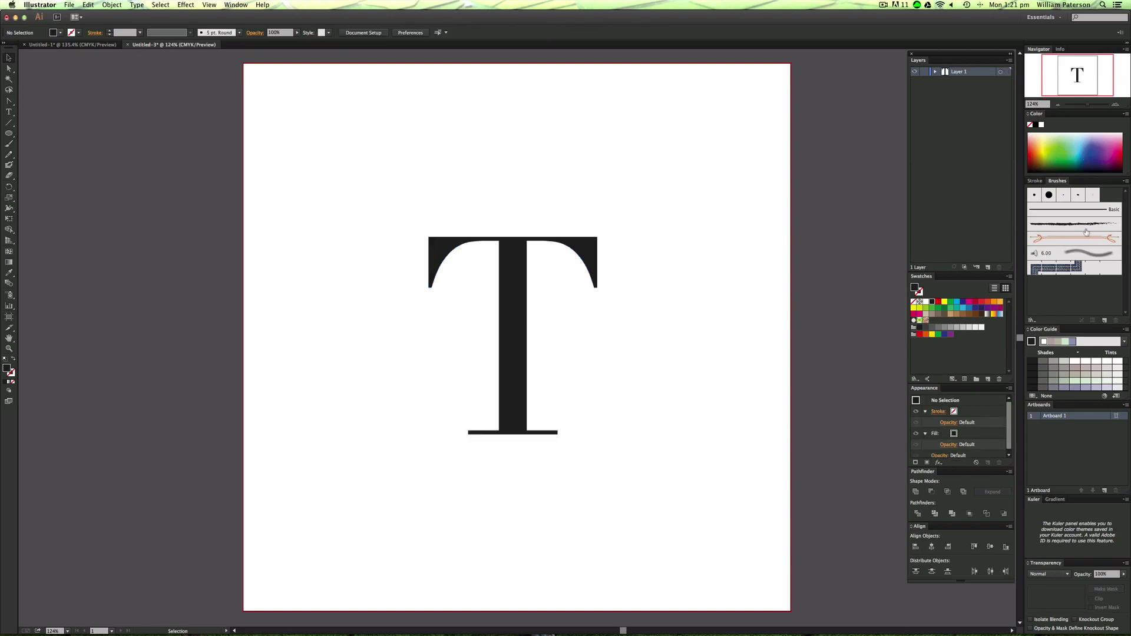
drag(656, 229, 353, 396)
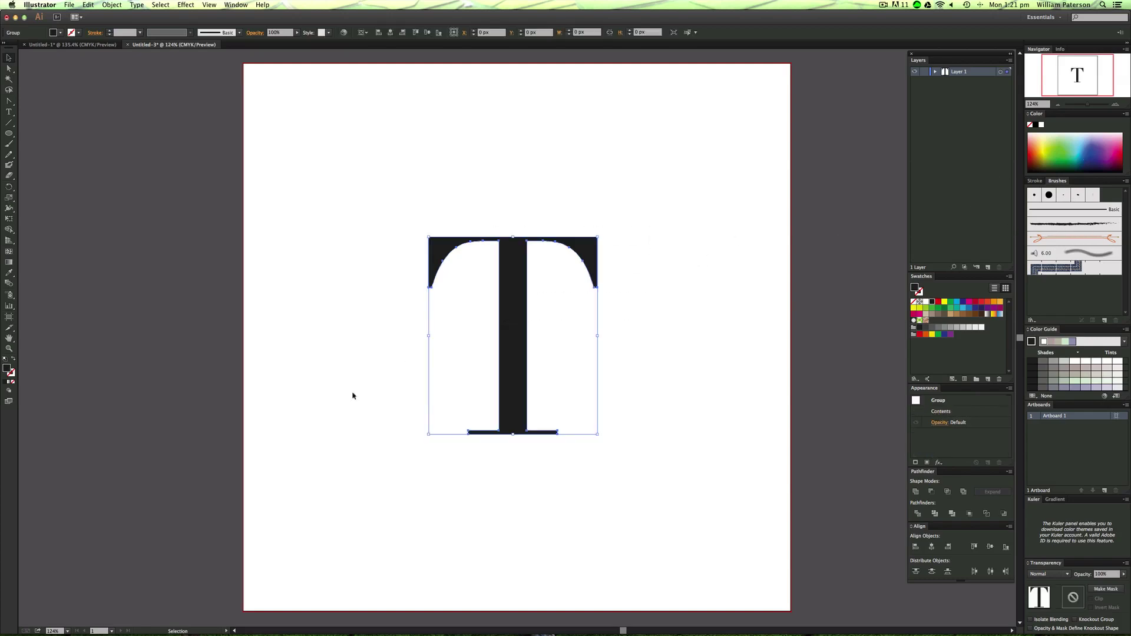
click(688, 318)
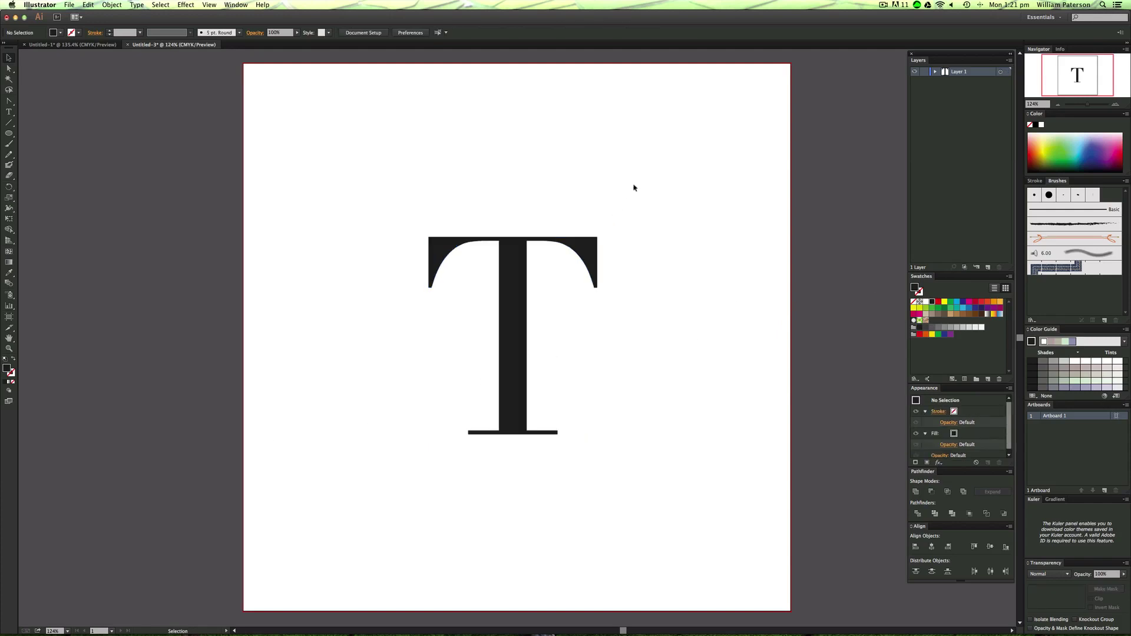
drag(641, 185, 367, 385)
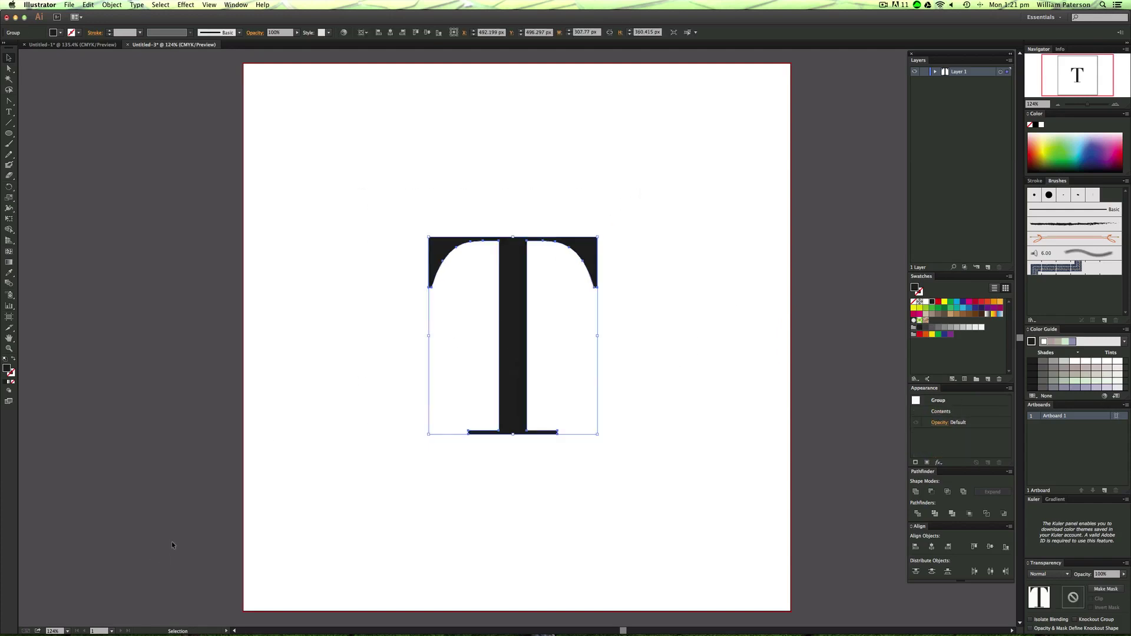
click(1068, 225)
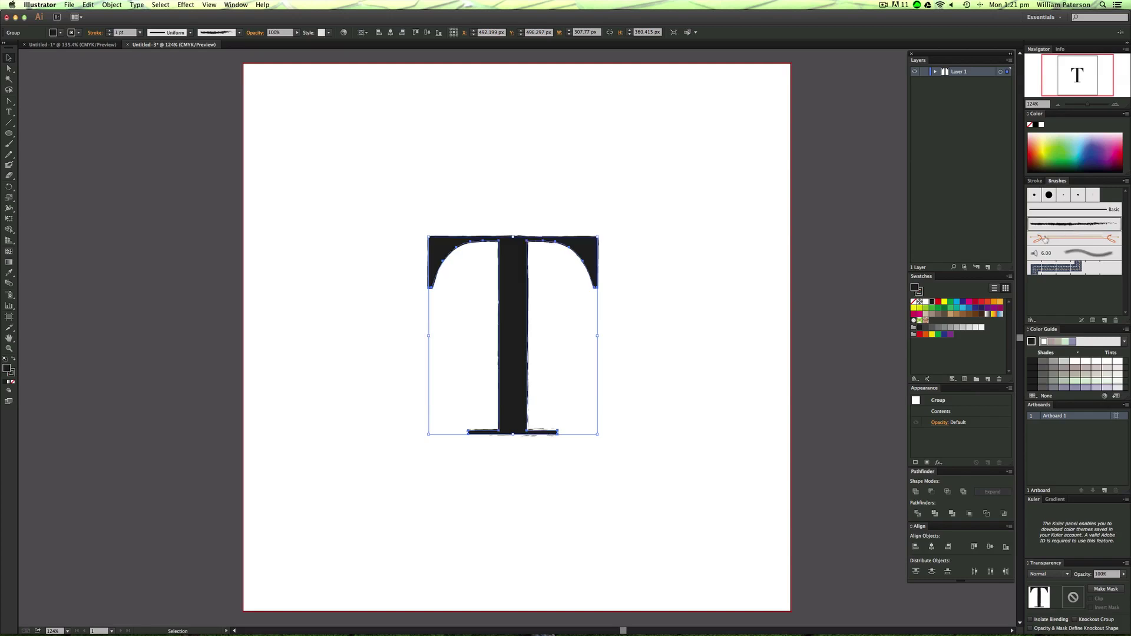
click(621, 306)
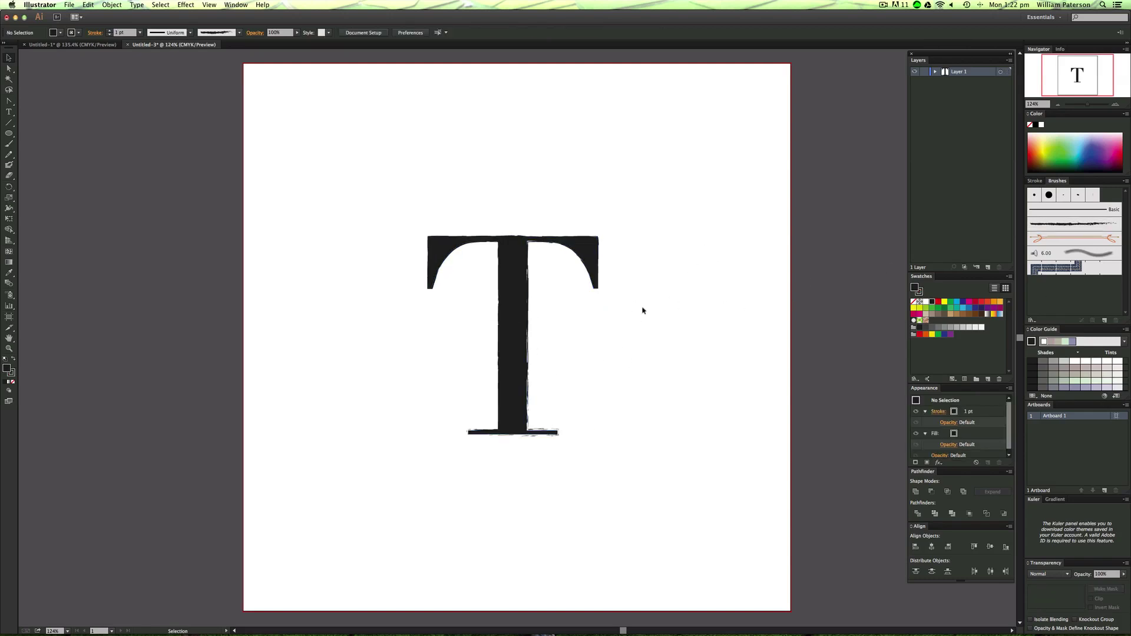
- Raise the T's stroke weight step by step to 6 pt
drag(672, 171, 386, 406)
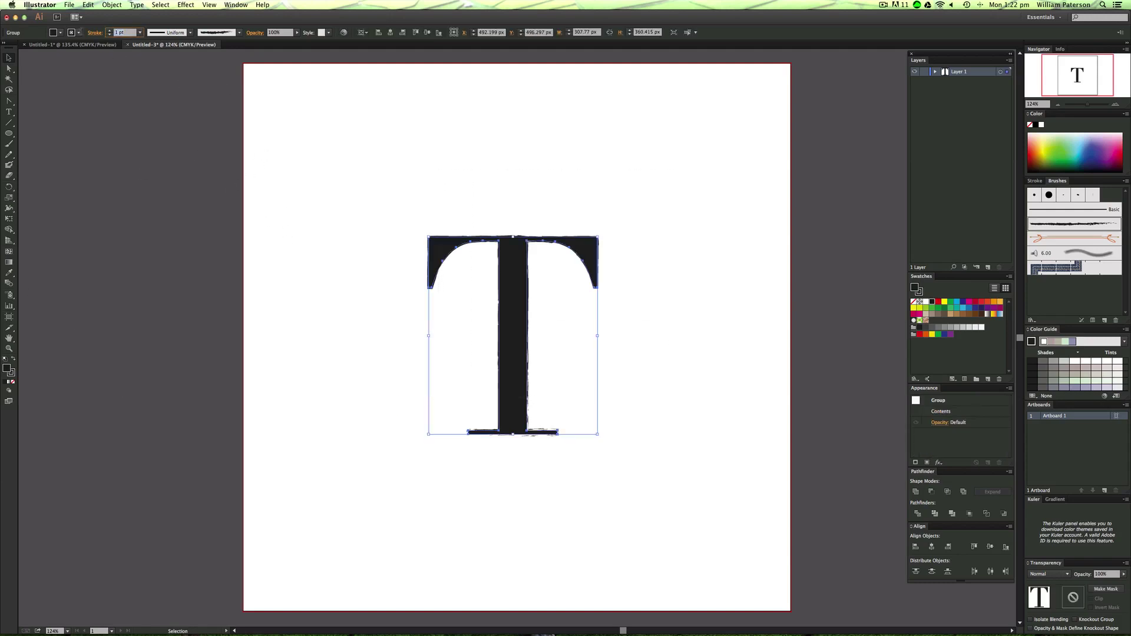
click(110, 30)
click(110, 30)
click(109, 30)
click(110, 30)
click(110, 31)
click(194, 196)
drag(279, 207, 602, 367)
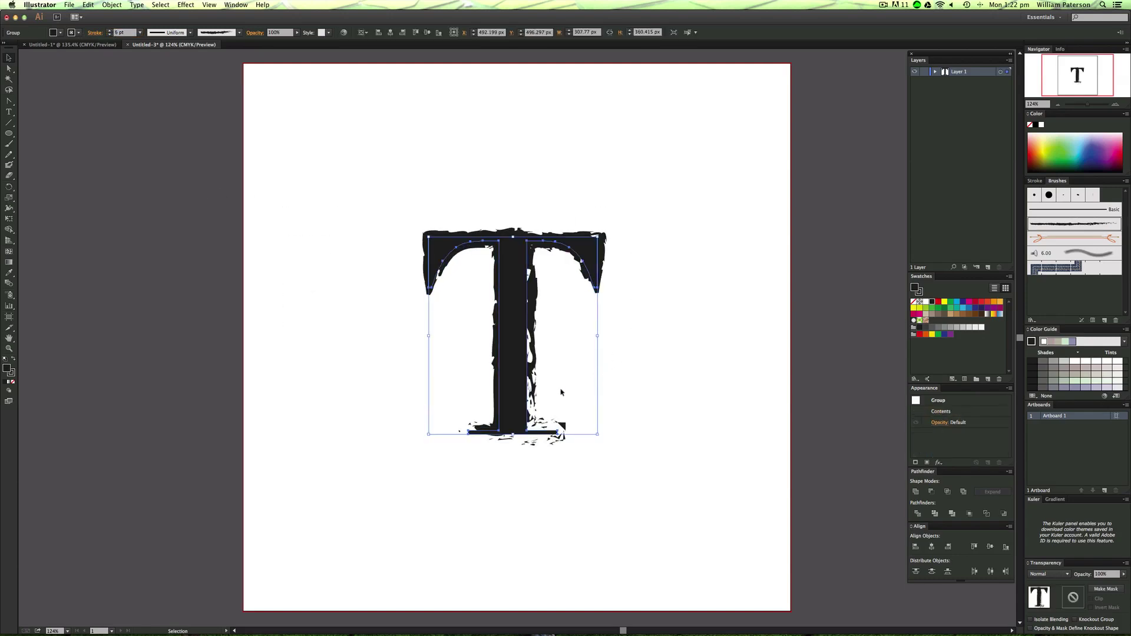
- Enter 1 pt, then 0.5 pt, in the Control bar's Stroke weight field
click(122, 33)
text(1)
key(Return)
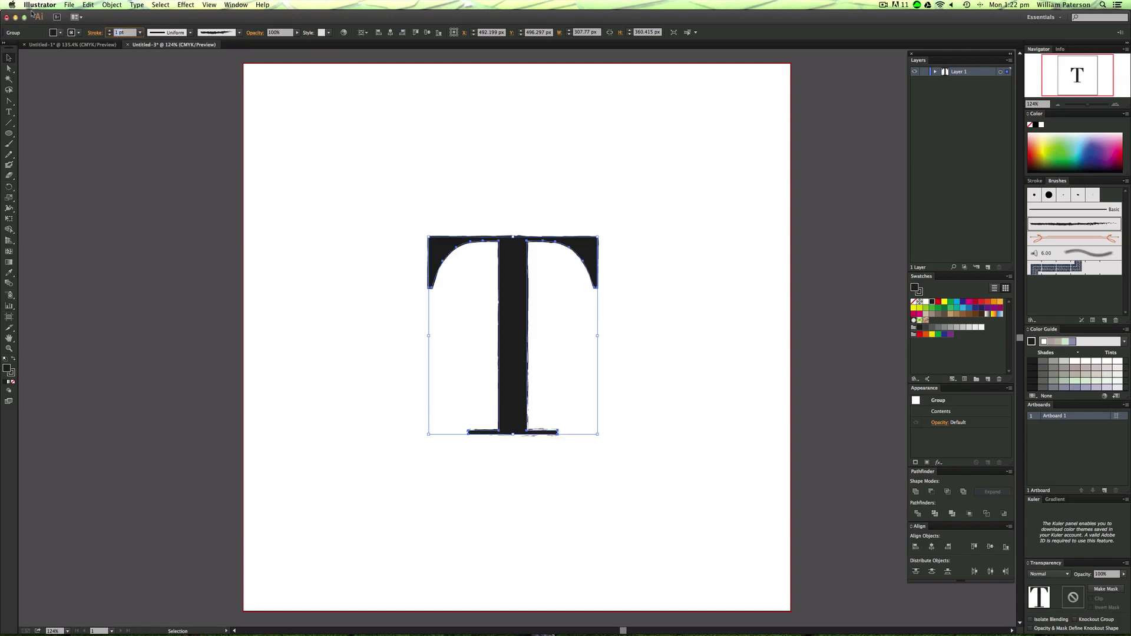
text(0.5)
key(Return)
- Deselect and reselect the T to preview its thin rough outline
click(653, 113)
drag(678, 189, 613, 247)
click(649, 183)
drag(604, 176, 444, 346)
click(401, 370)
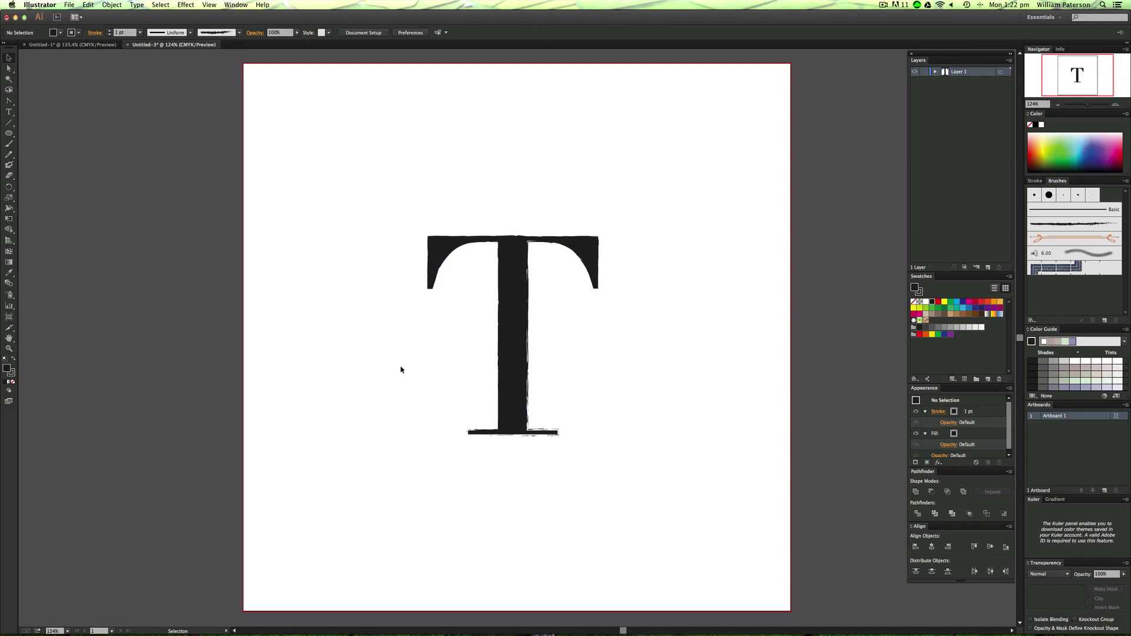
drag(658, 193, 505, 318)
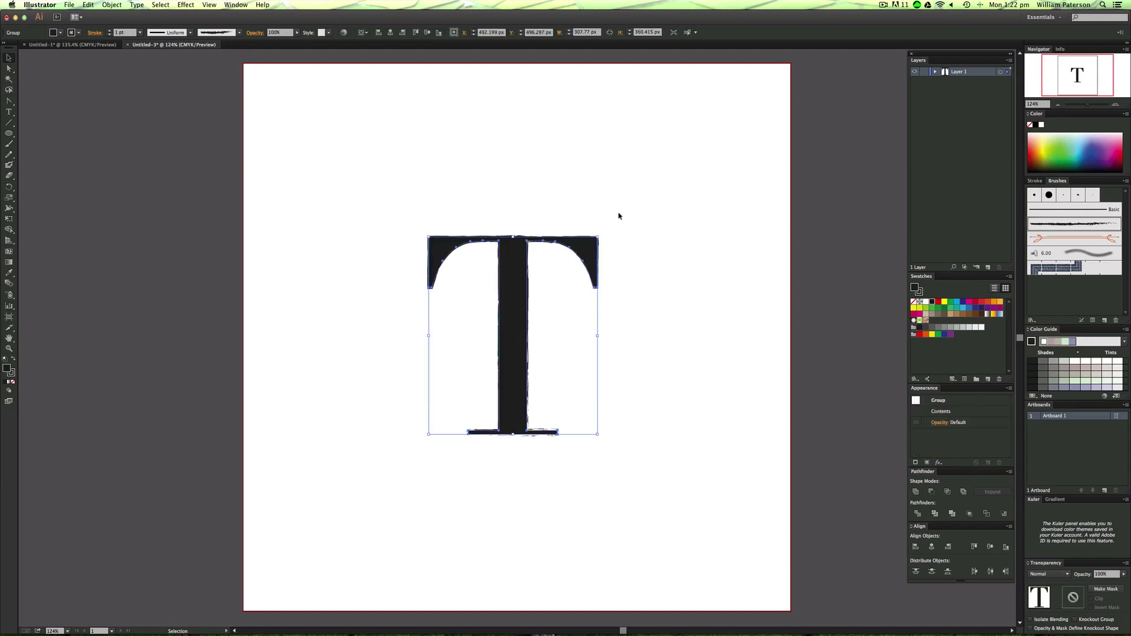
- Zoom in on the top of the T to inspect its edges, then fit the artboard
key(z)
drag(647, 199, 468, 309)
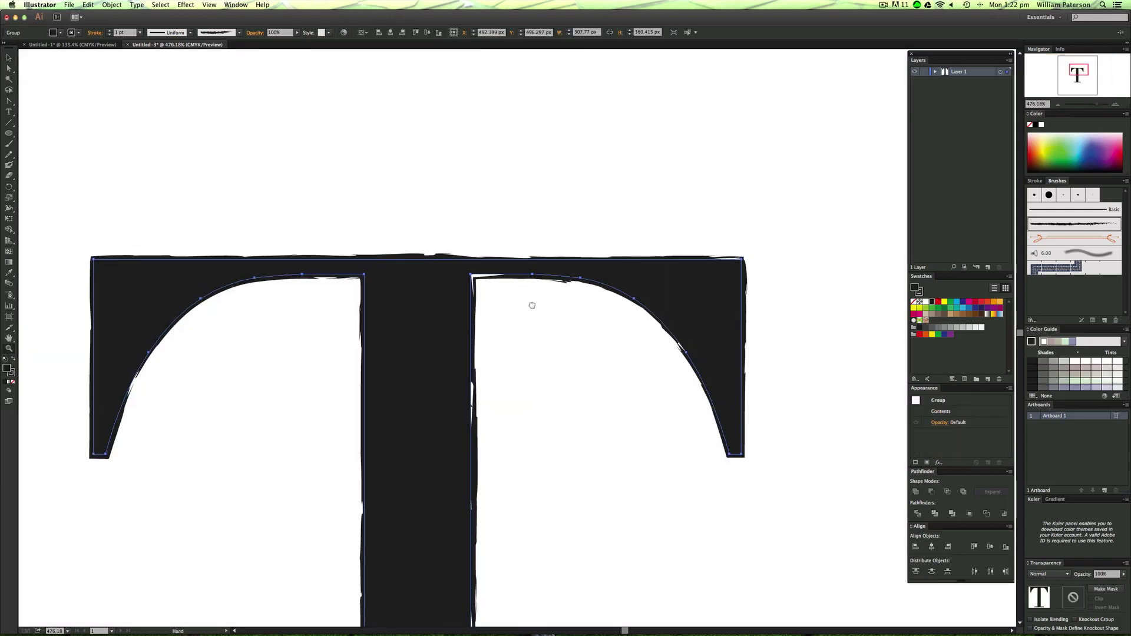
scroll(530, 265, down, 1)
key(v)
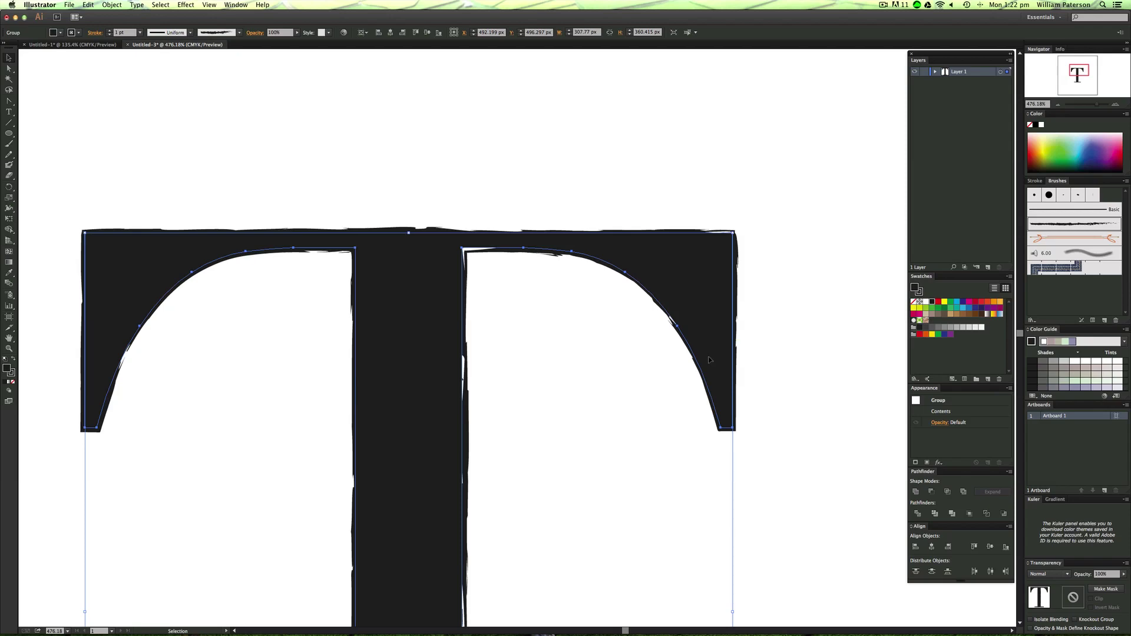
key(super+0)
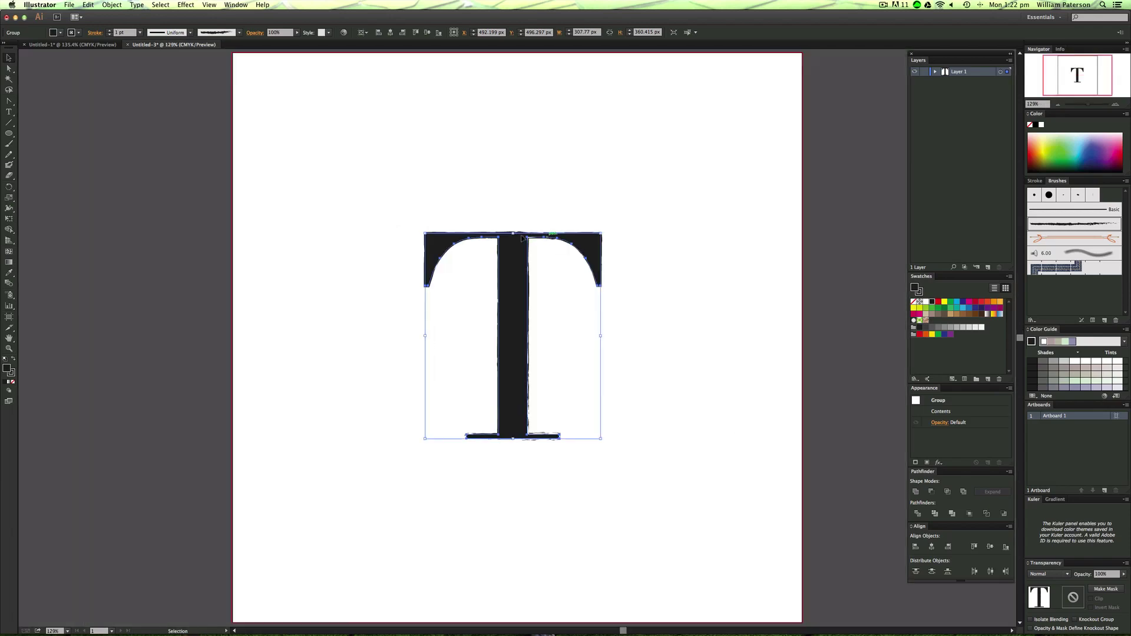
- Select the whole T group and apply Object > Expand Appearance
drag(659, 196, 376, 373)
click(112, 5)
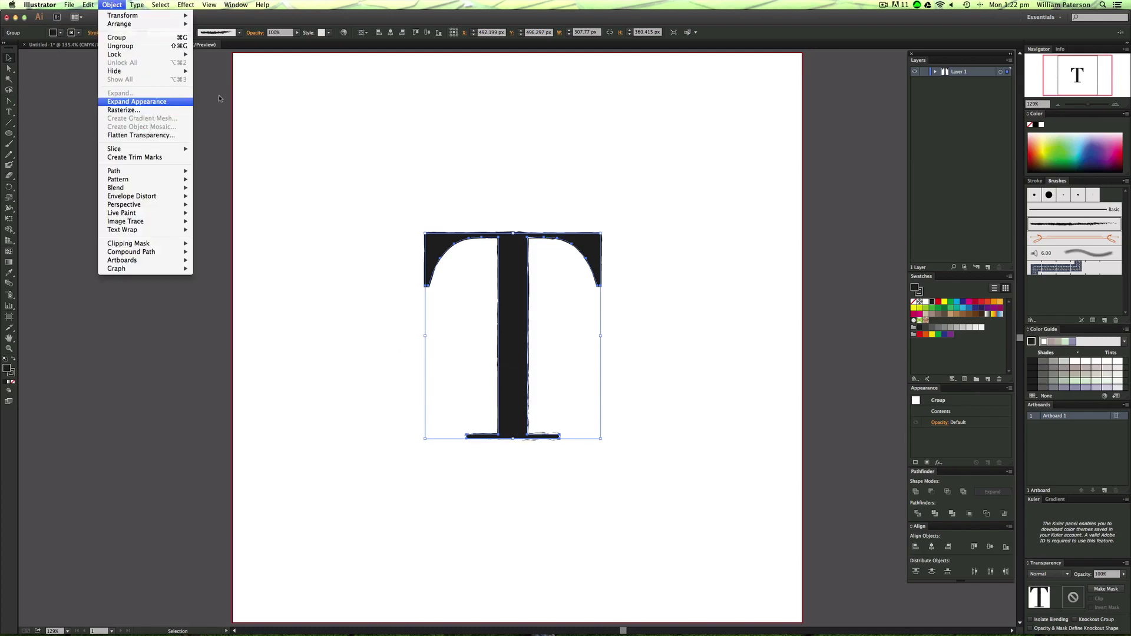
key(Return)
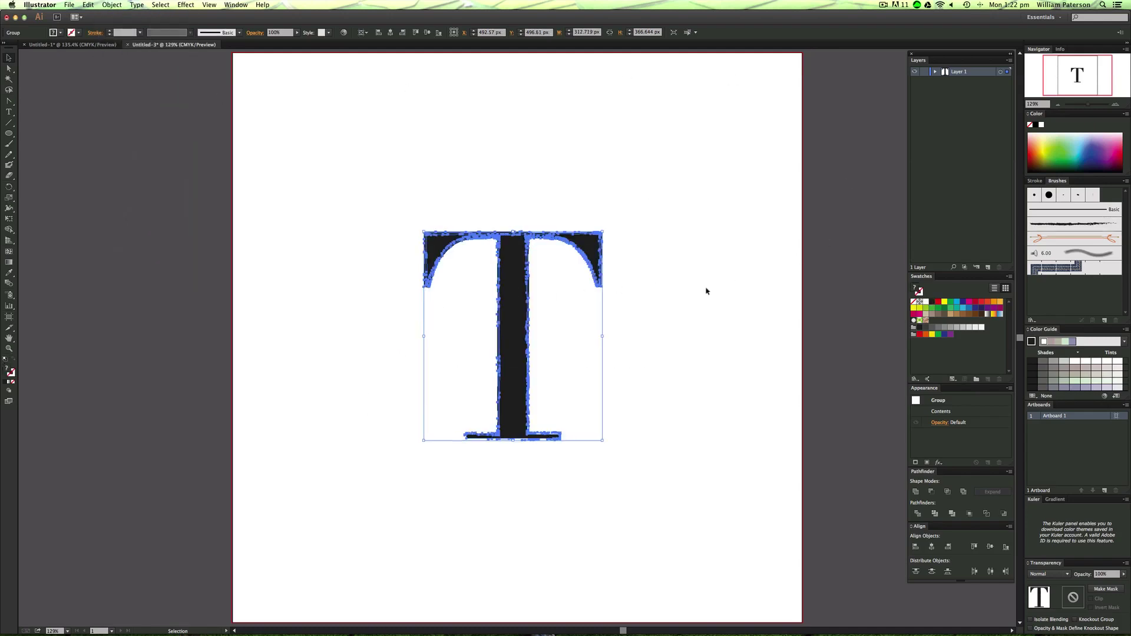
- Zoom in on the expanded edges, zoom back out and reselect the whole T
drag(650, 164, 417, 399)
drag(550, 379, 539, 336)
click(549, 274)
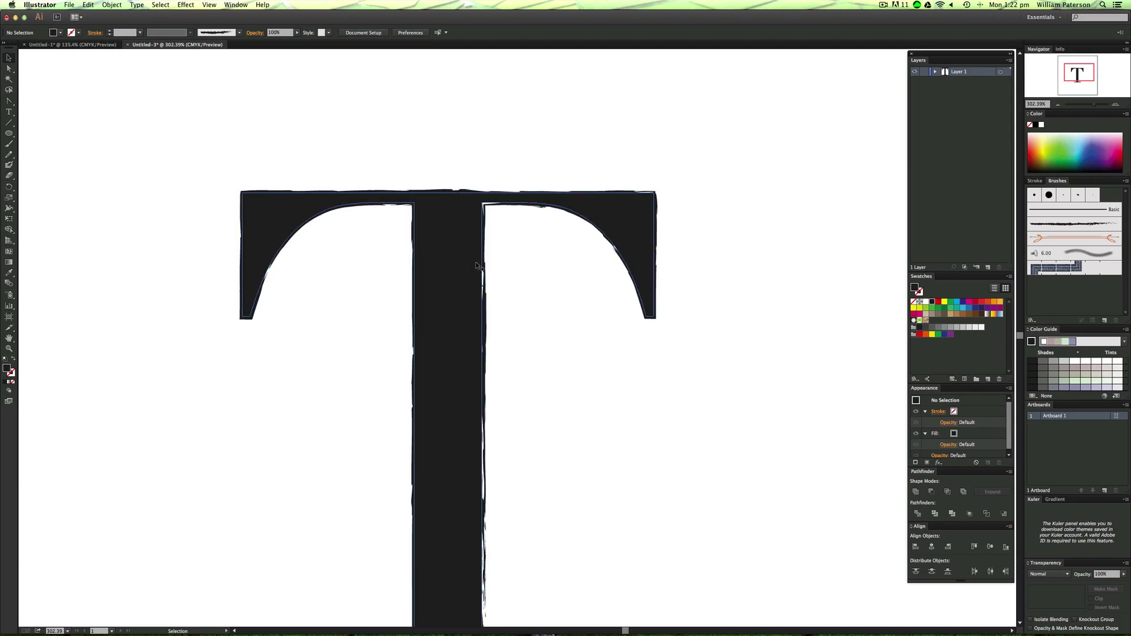
click(461, 277)
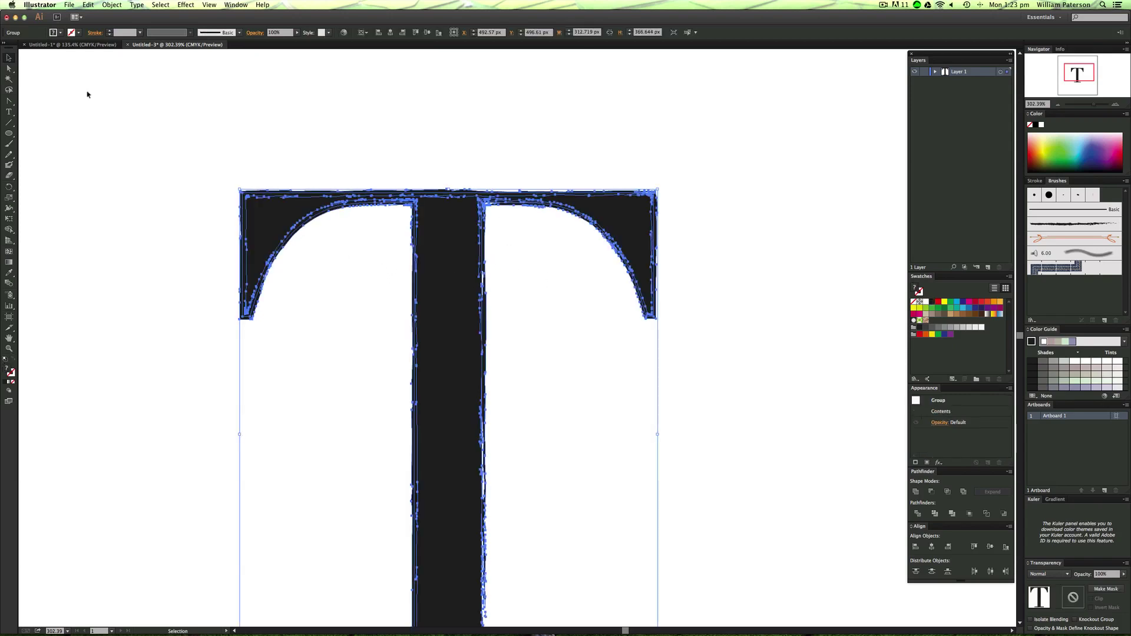
key(super+minus)
key(super+minus)
key(super+minus)
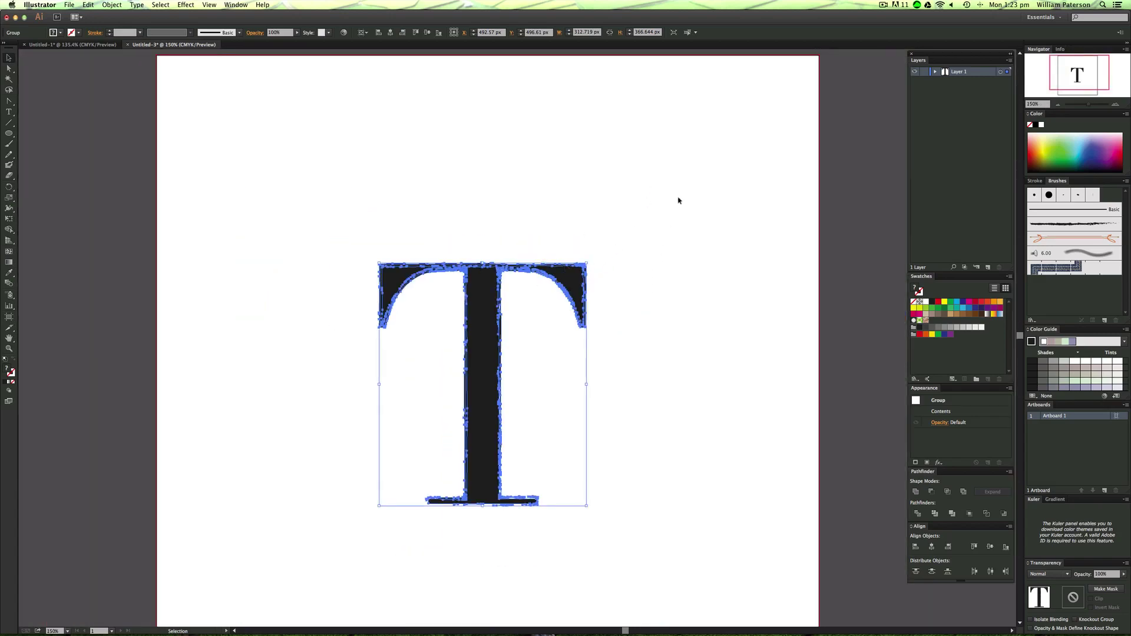
drag(679, 198, 267, 484)
- Show the Pathfinder panel from the Window menu and float it over the canvas
click(236, 5)
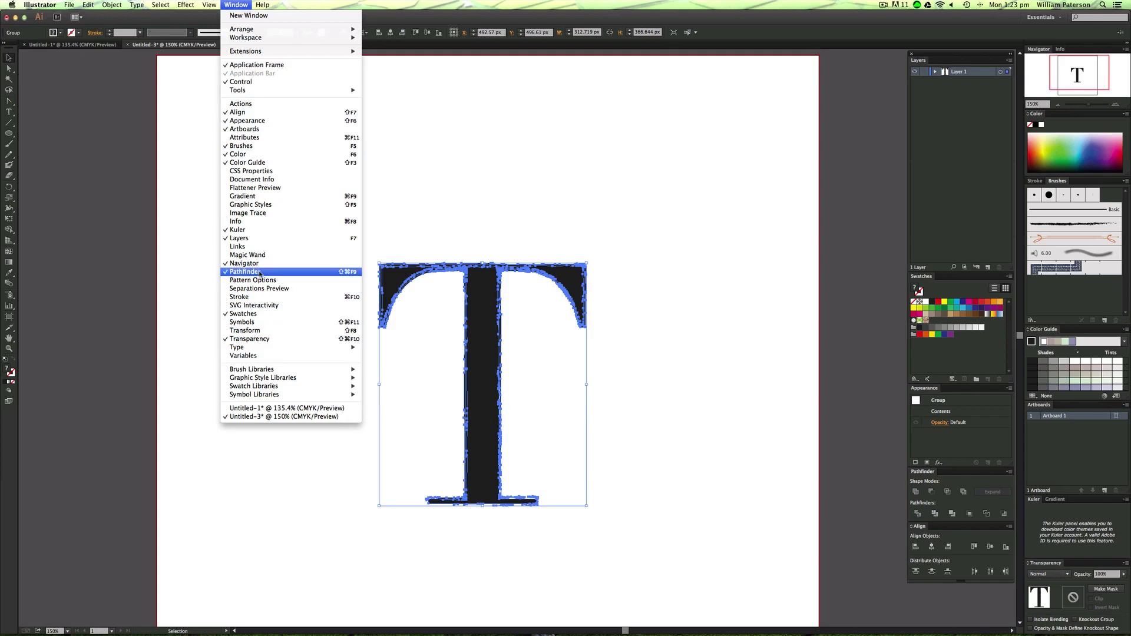
click(689, 251)
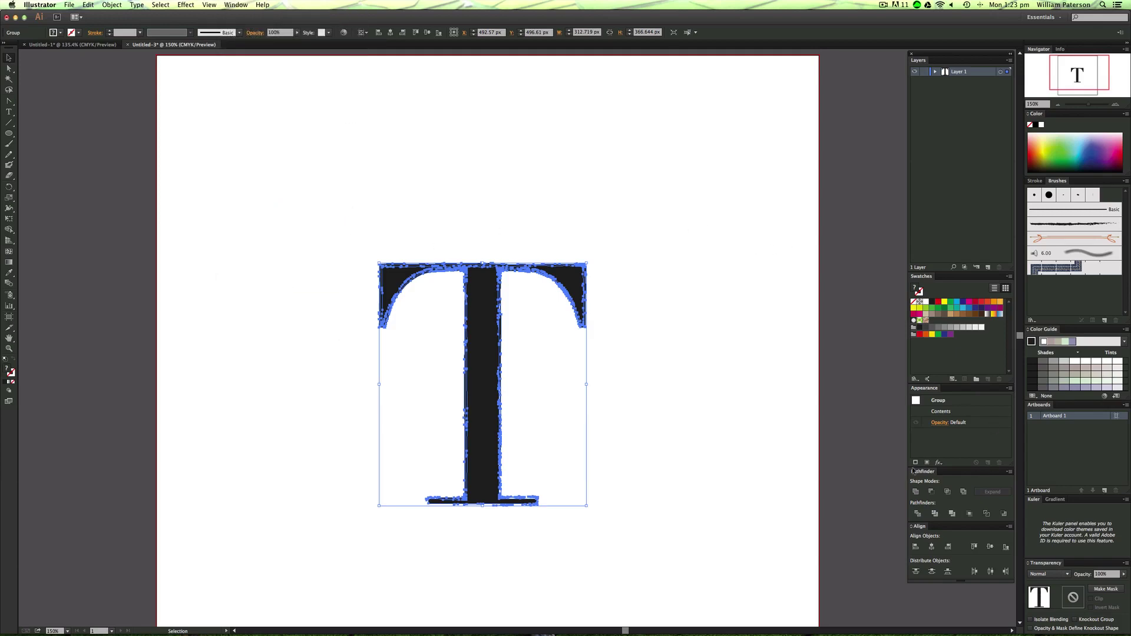
drag(932, 473, 705, 180)
- Select the whole T and unite its pieces with Pathfinder Unite
click(676, 163)
drag(624, 224, 380, 419)
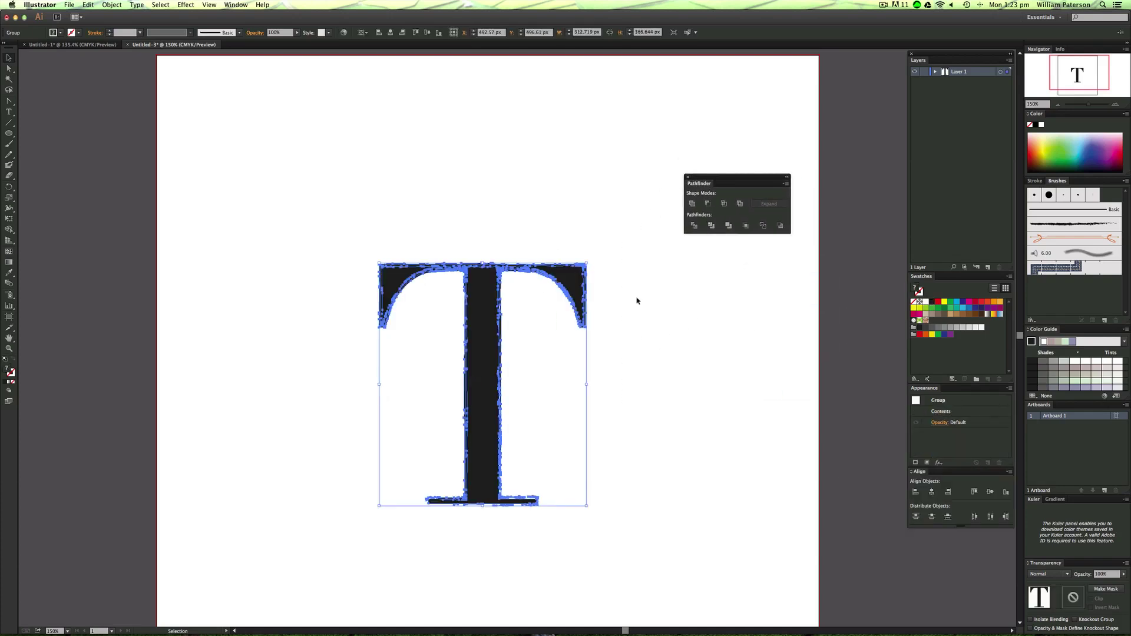
click(693, 205)
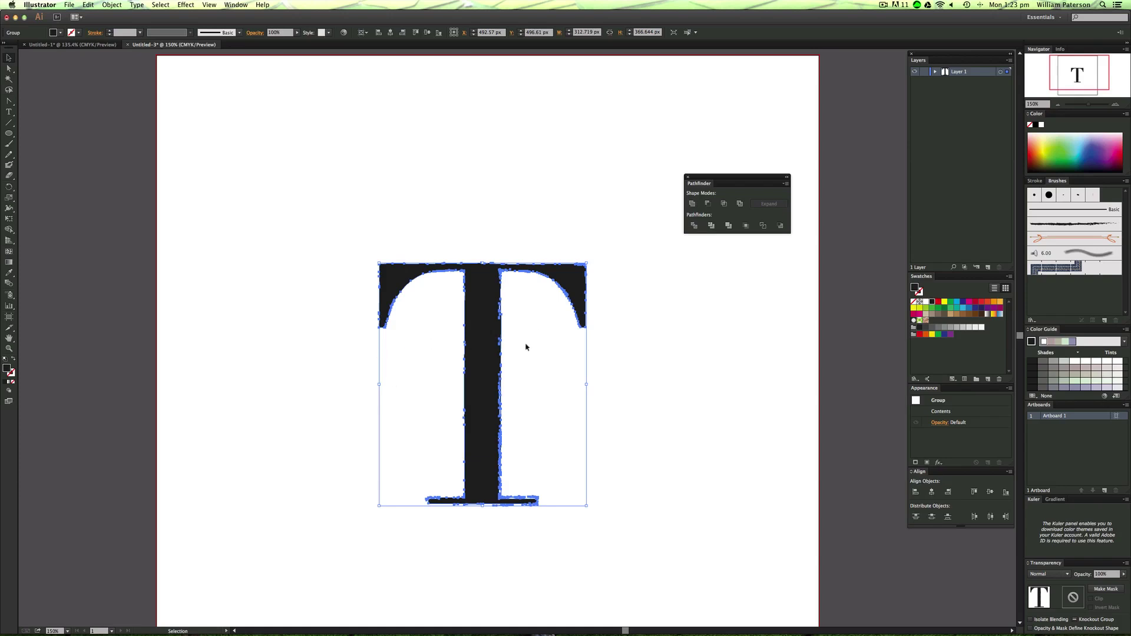
click(545, 358)
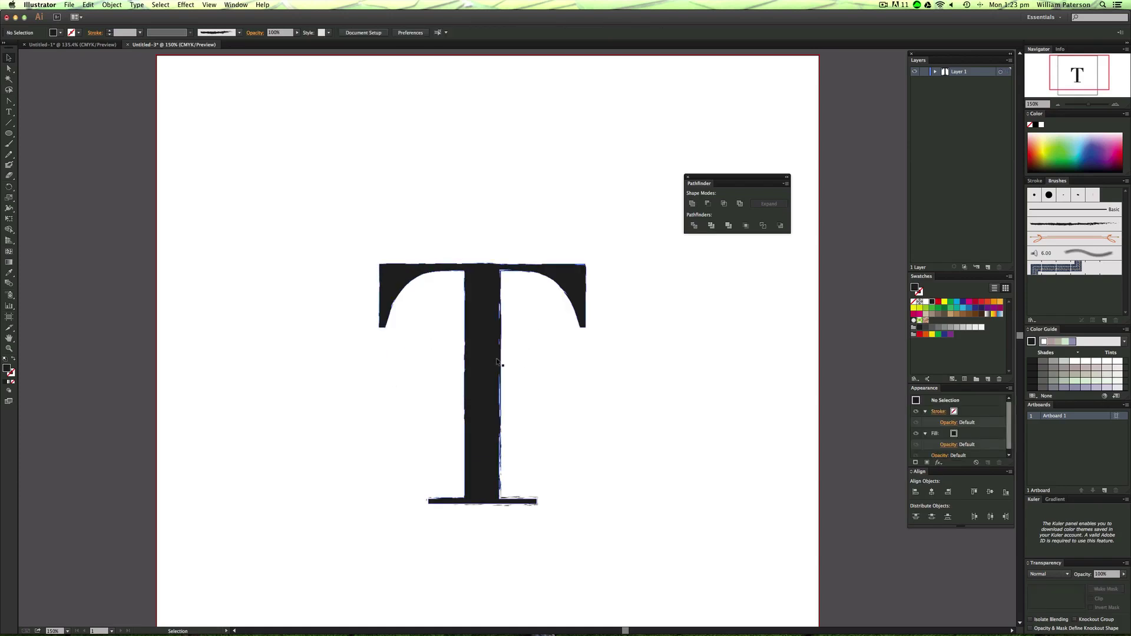
- Zoom in, select all remaining paths and unite the overlapping inner shapes
key(z)
click(457, 396)
key(v)
click(511, 323)
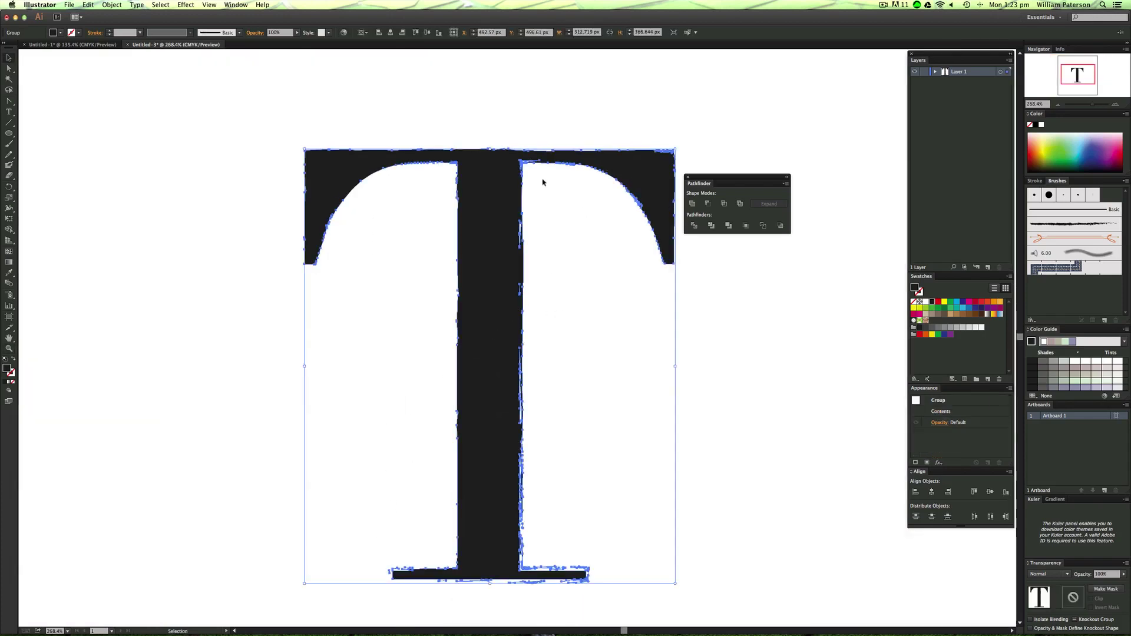
key(super+a)
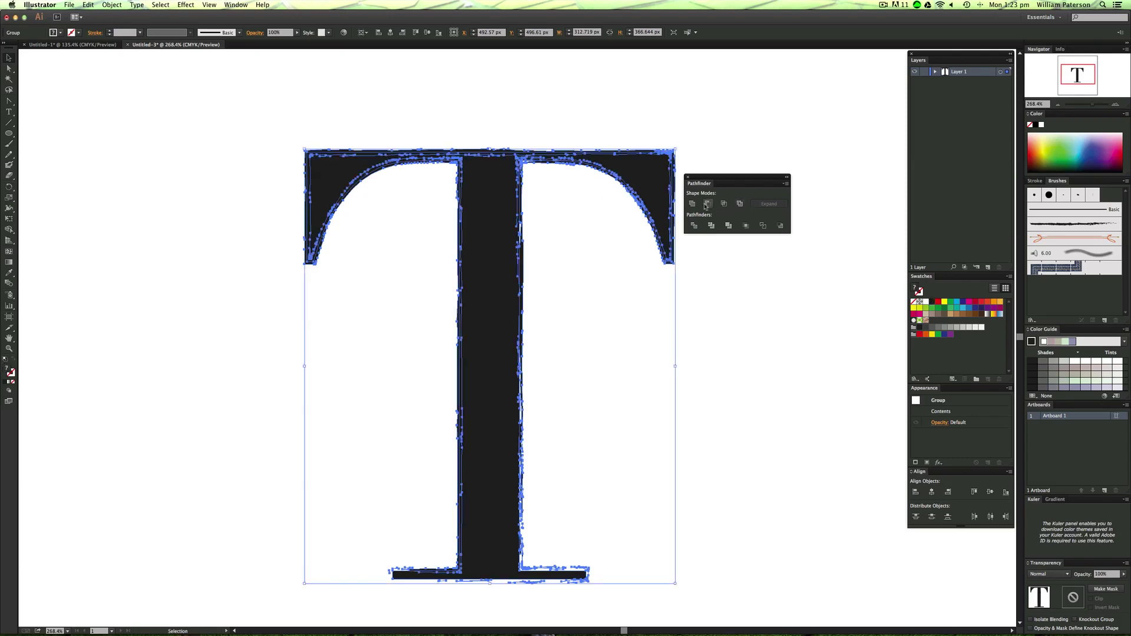
click(692, 203)
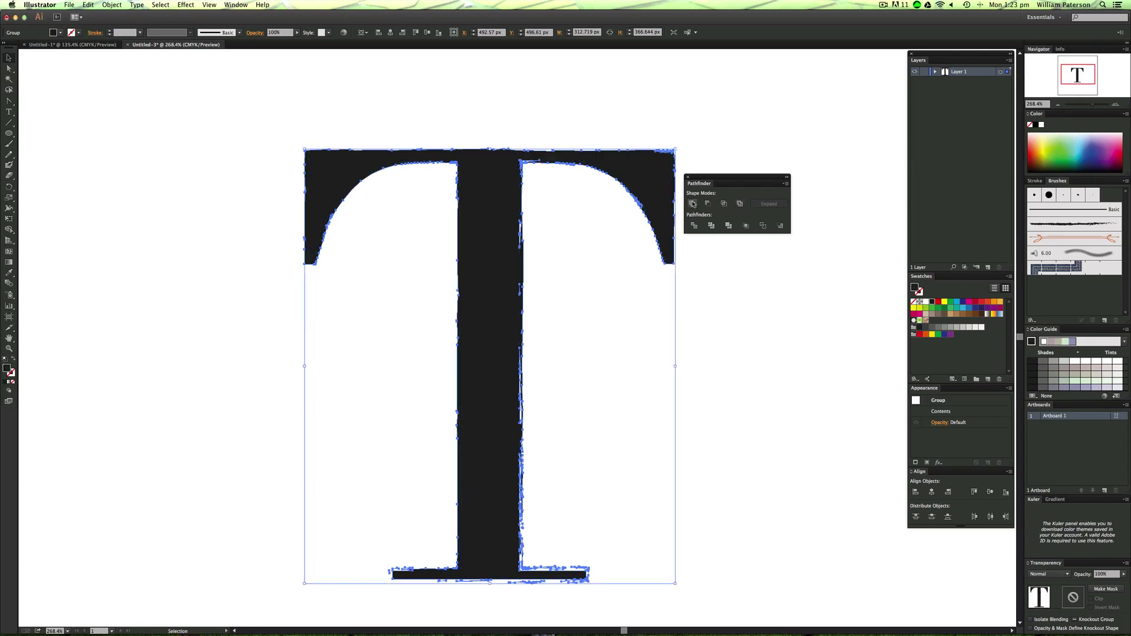
- Reselect the T and zoom out to 150% to view the whole letter
click(583, 280)
click(489, 318)
key(a)
key(super+minus)
key(super+minus)
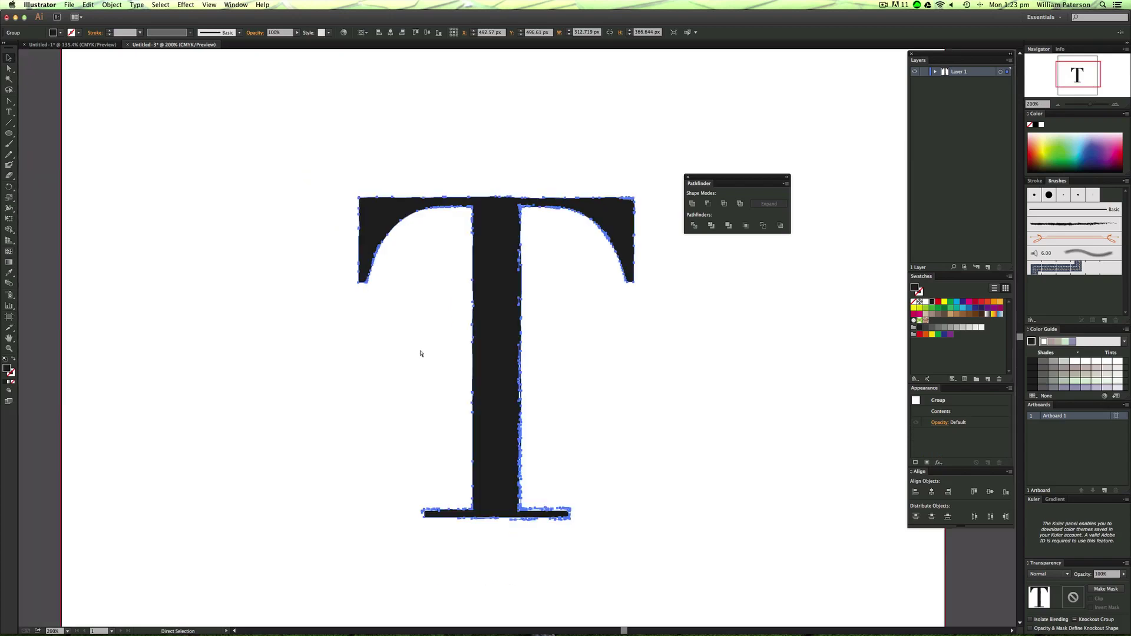
key(v)
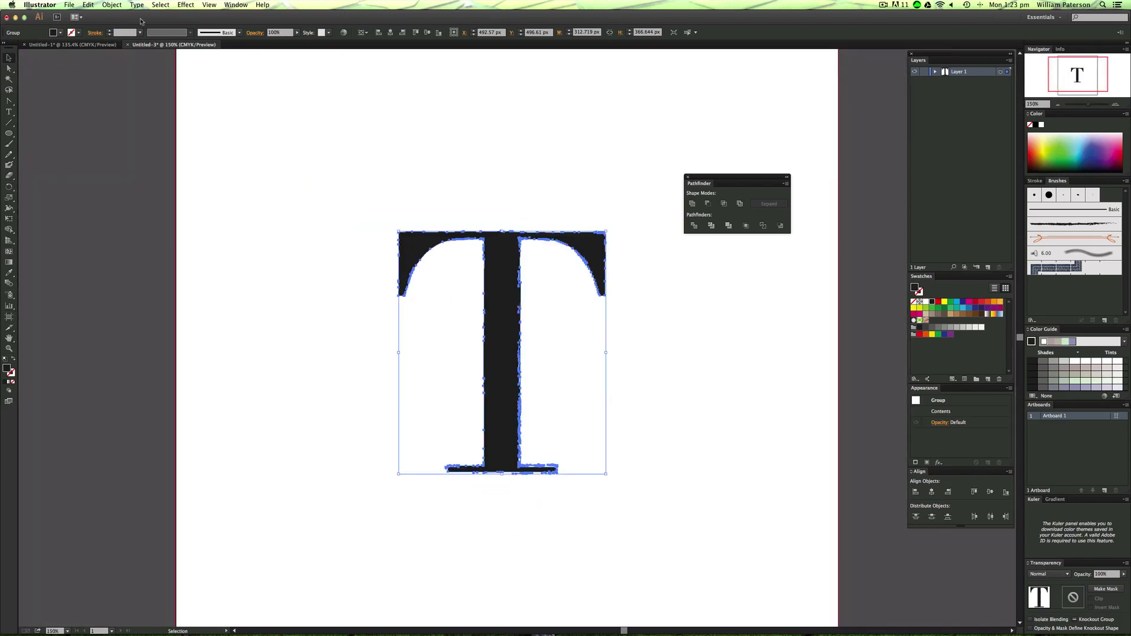
click(106, 45)
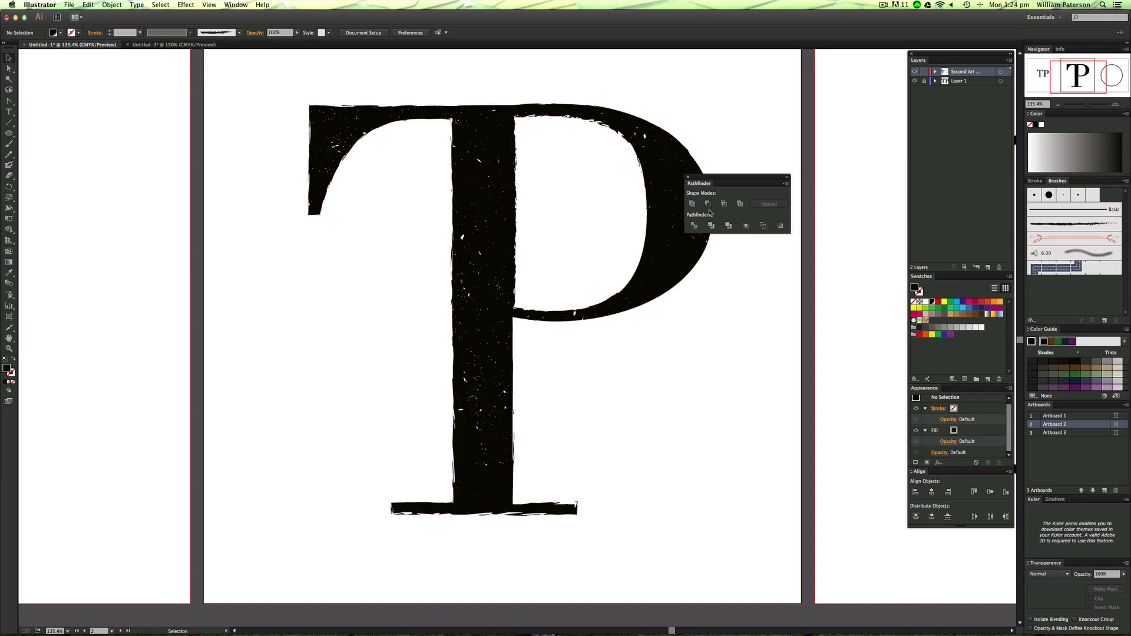
drag(375, 376, 562, 199)
drag(592, 157, 518, 191)
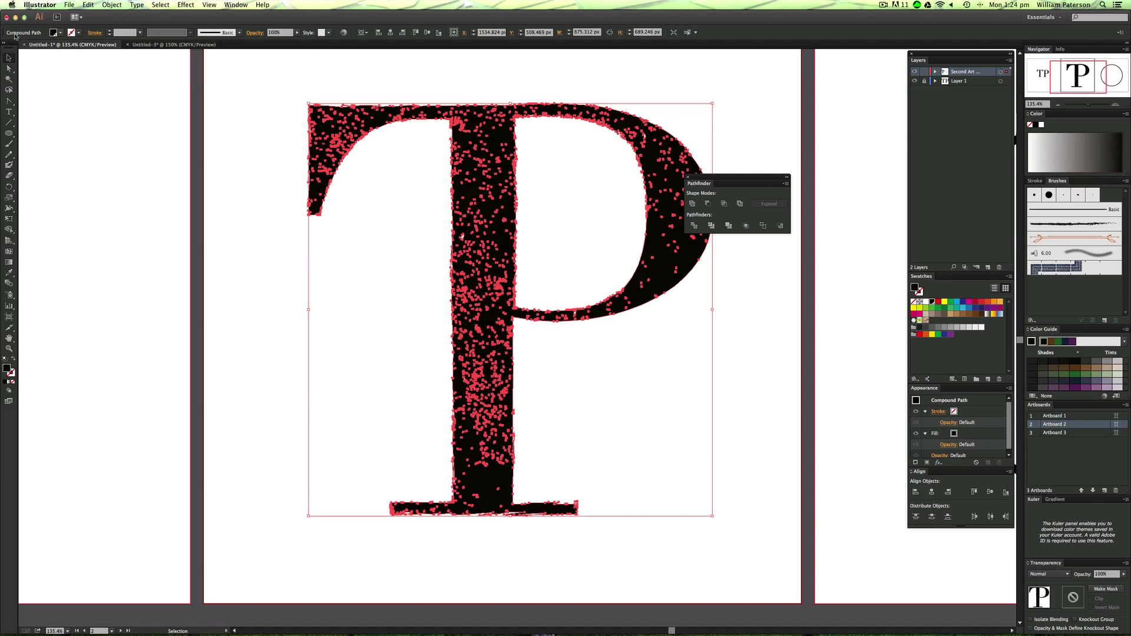
click(171, 45)
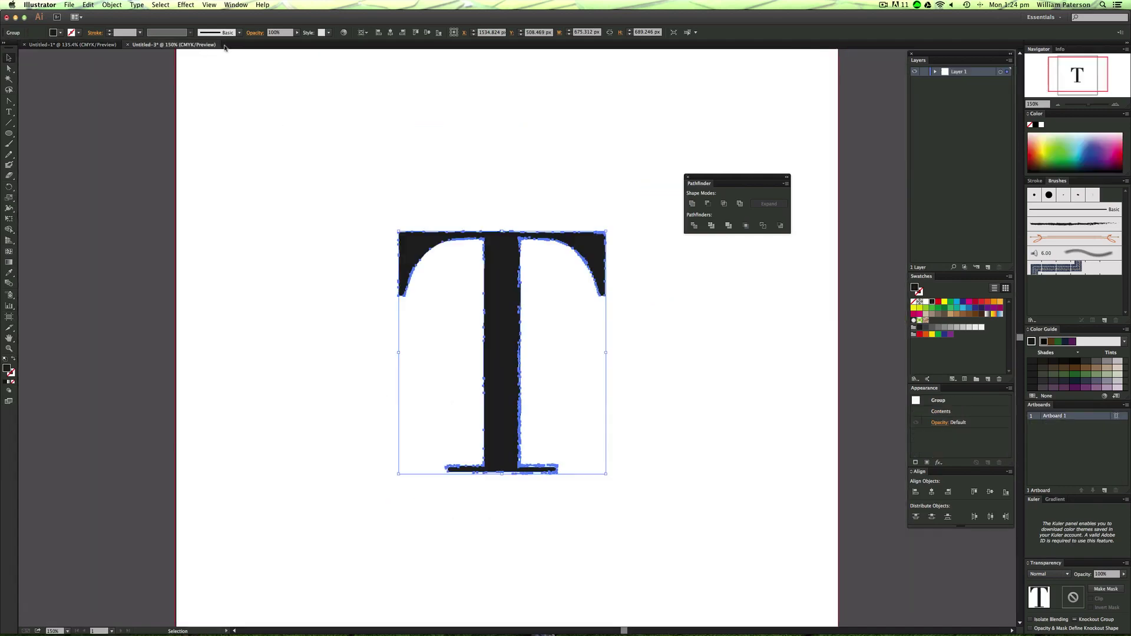
drag(535, 172, 478, 492)
key(super+shift+g)
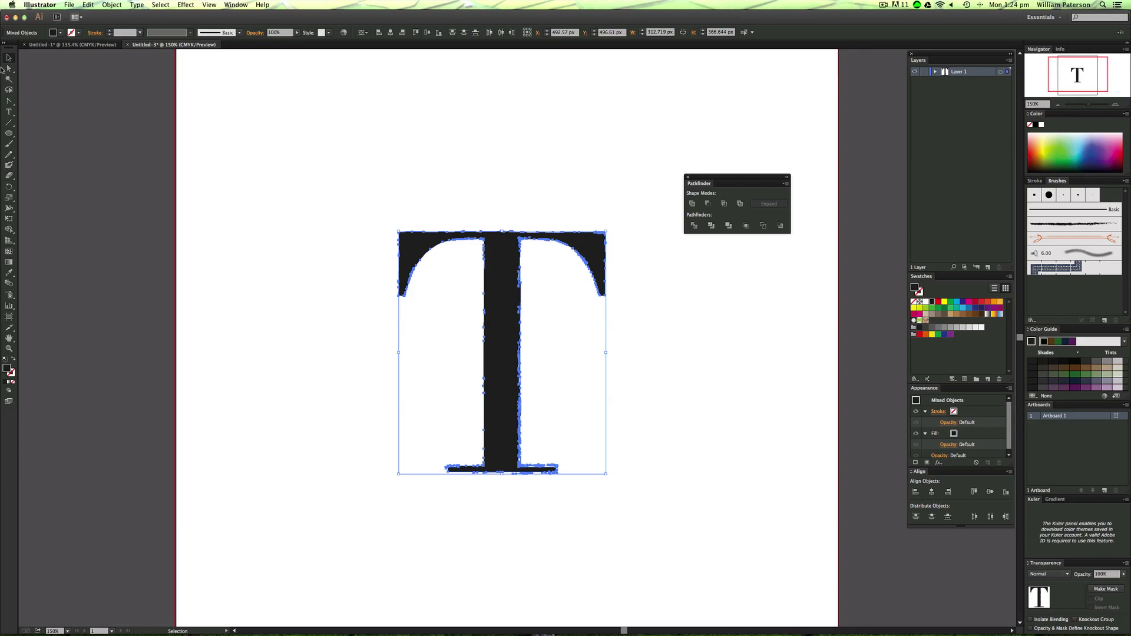
key(super+g)
click(595, 187)
drag(596, 187, 506, 233)
click(687, 396)
drag(696, 390, 409, 284)
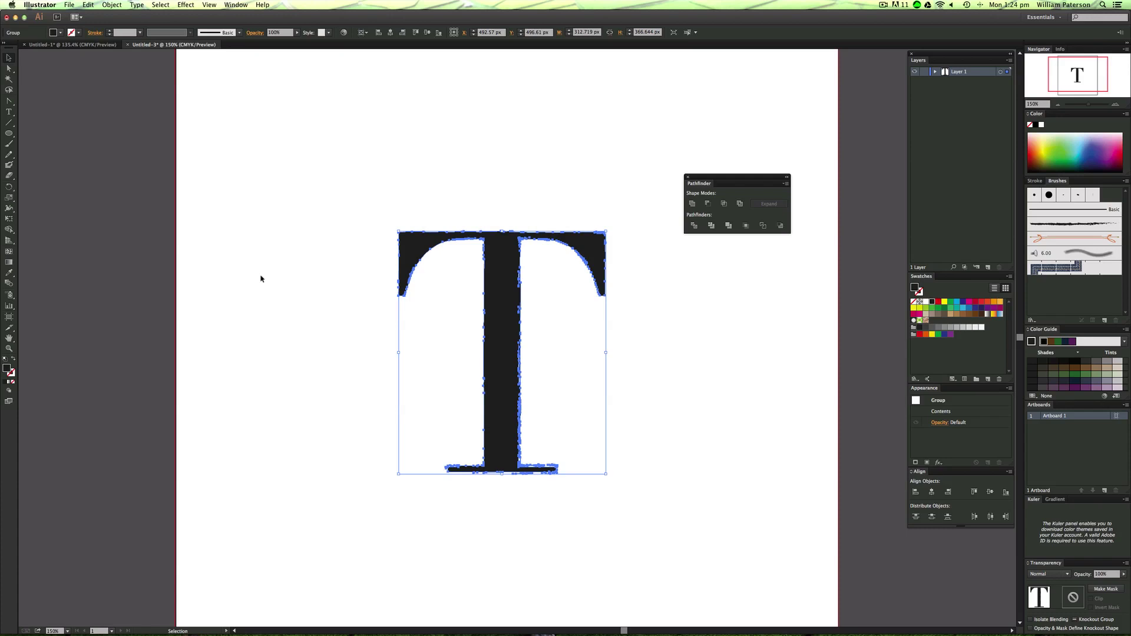
key(m)
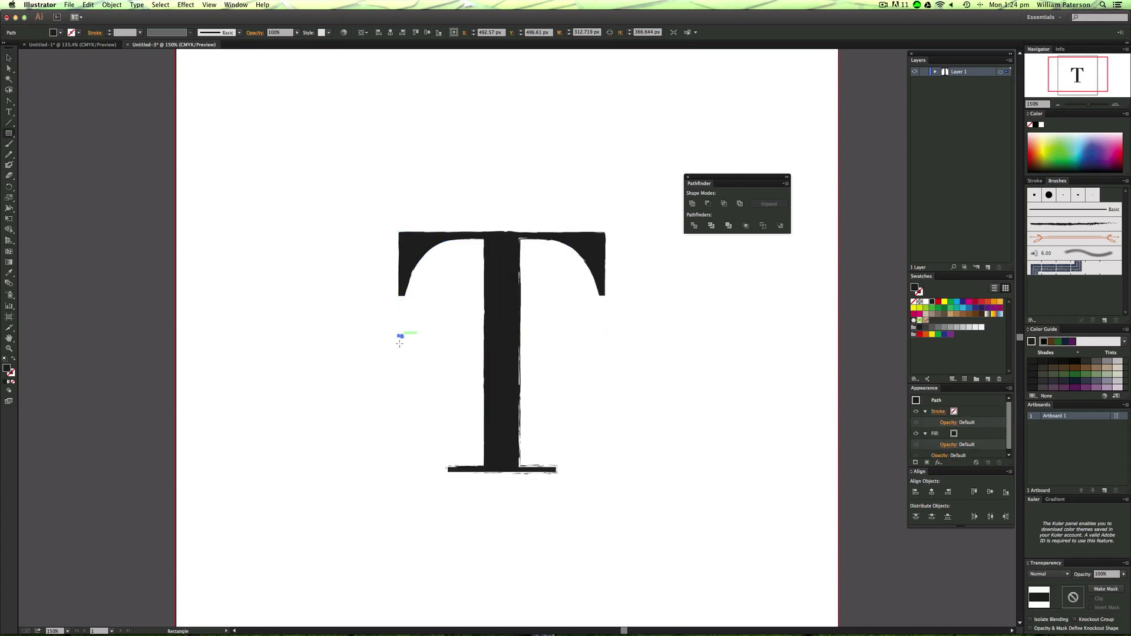
drag(403, 348, 502, 310)
key(v)
key(super+a)
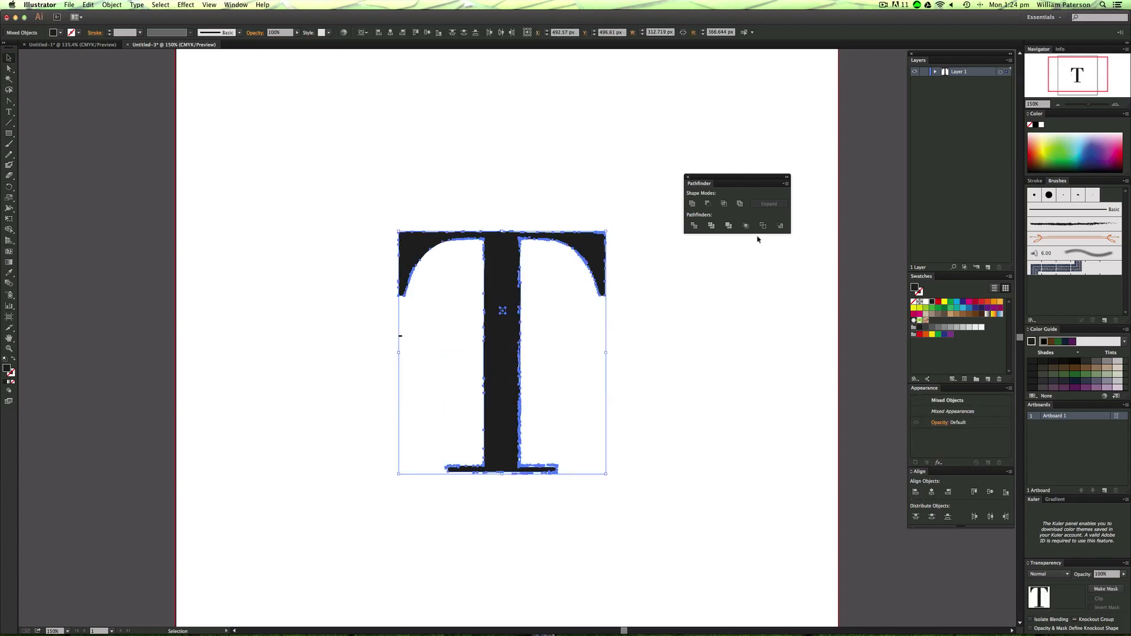
click(708, 203)
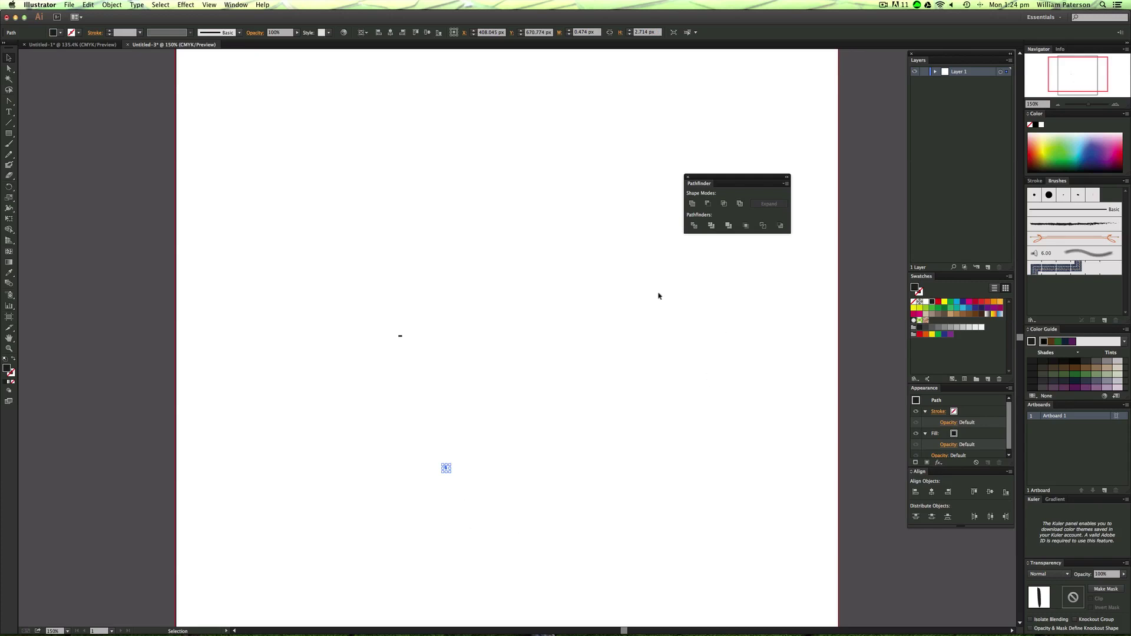
key(a)
key(super+z)
key(v)
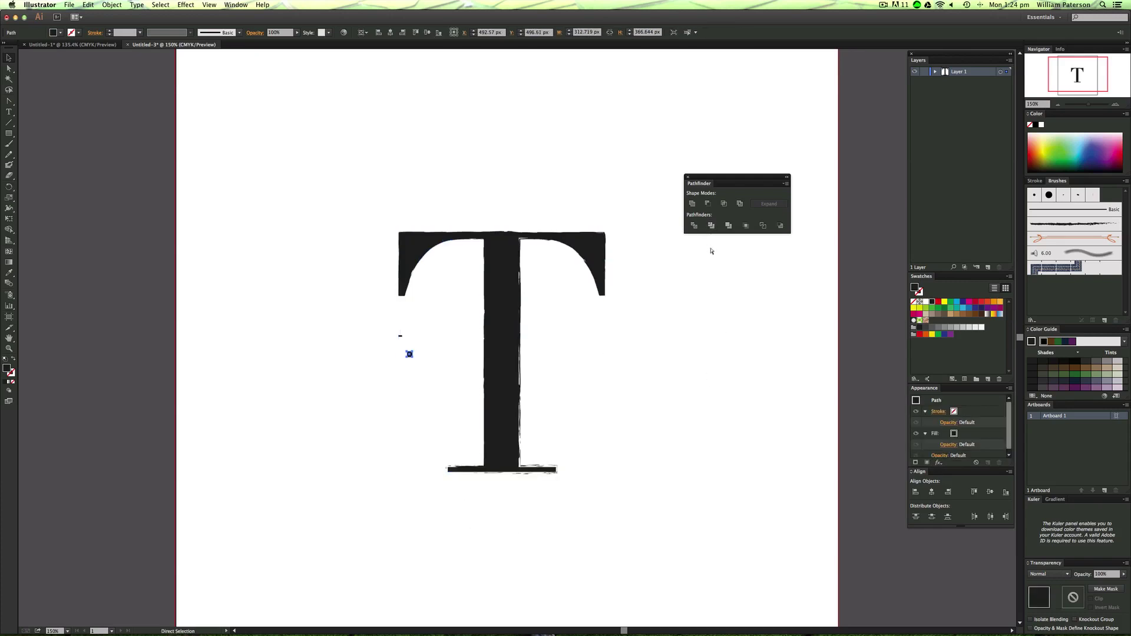
key(super+z)
key(super+shift+z)
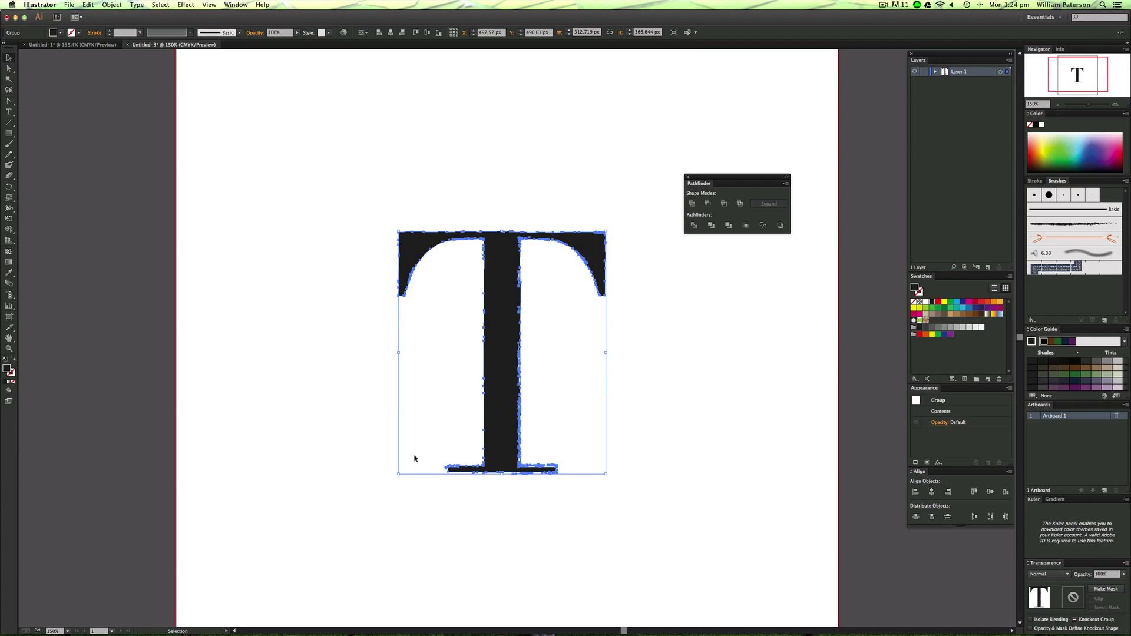
- Make the T a compound path, test Minus Front on a stray speck, then undo
key(super+8)
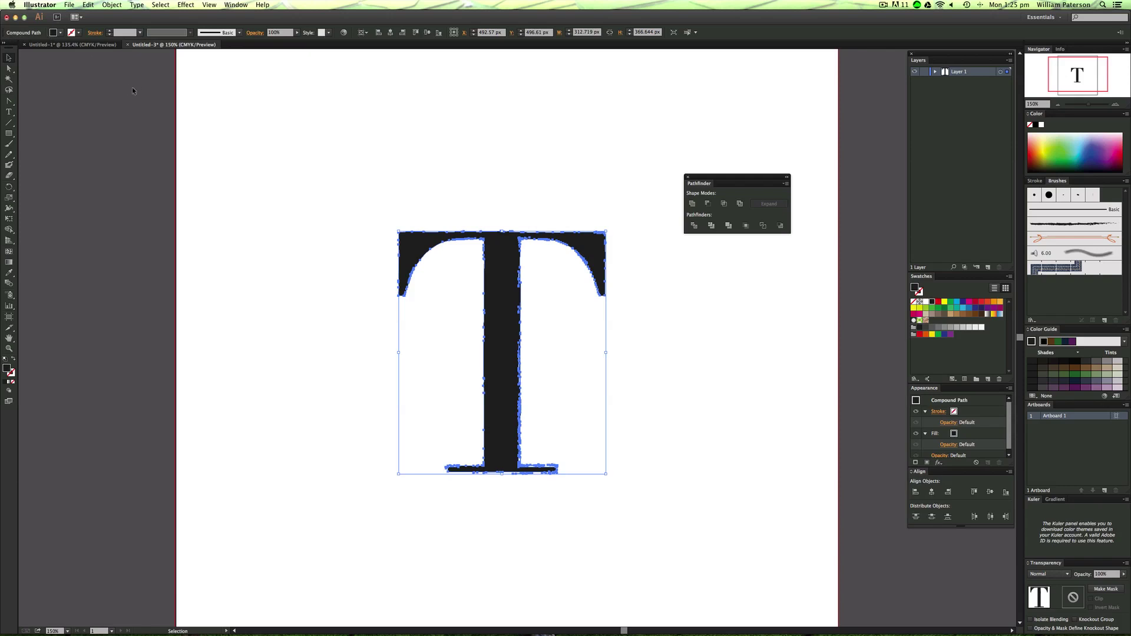
drag(357, 312, 505, 323)
key(super+a)
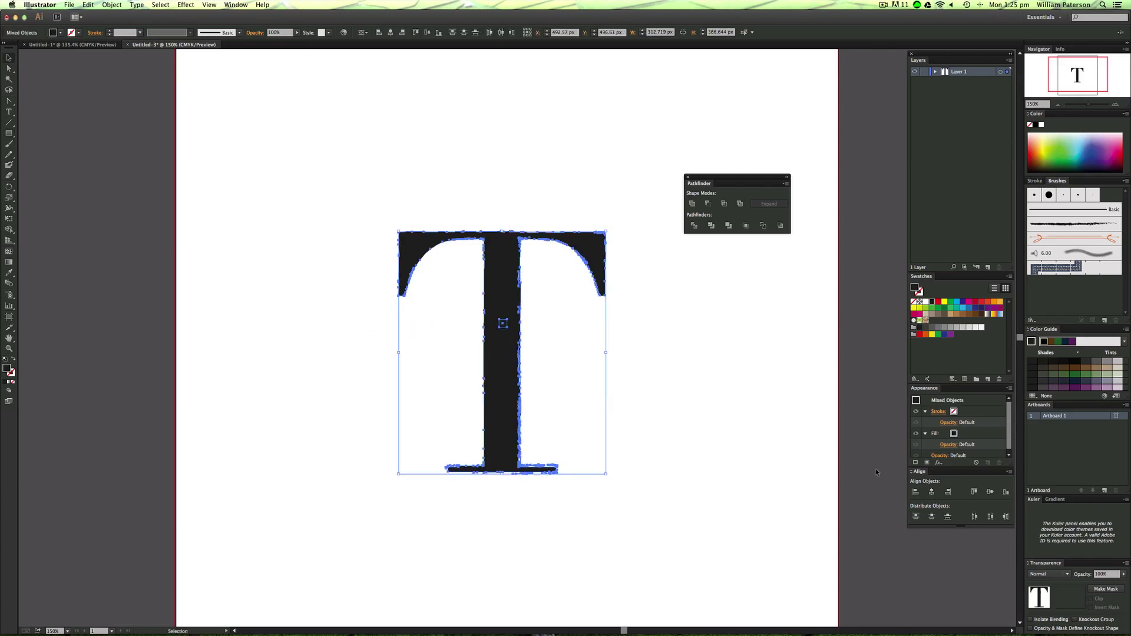
click(707, 203)
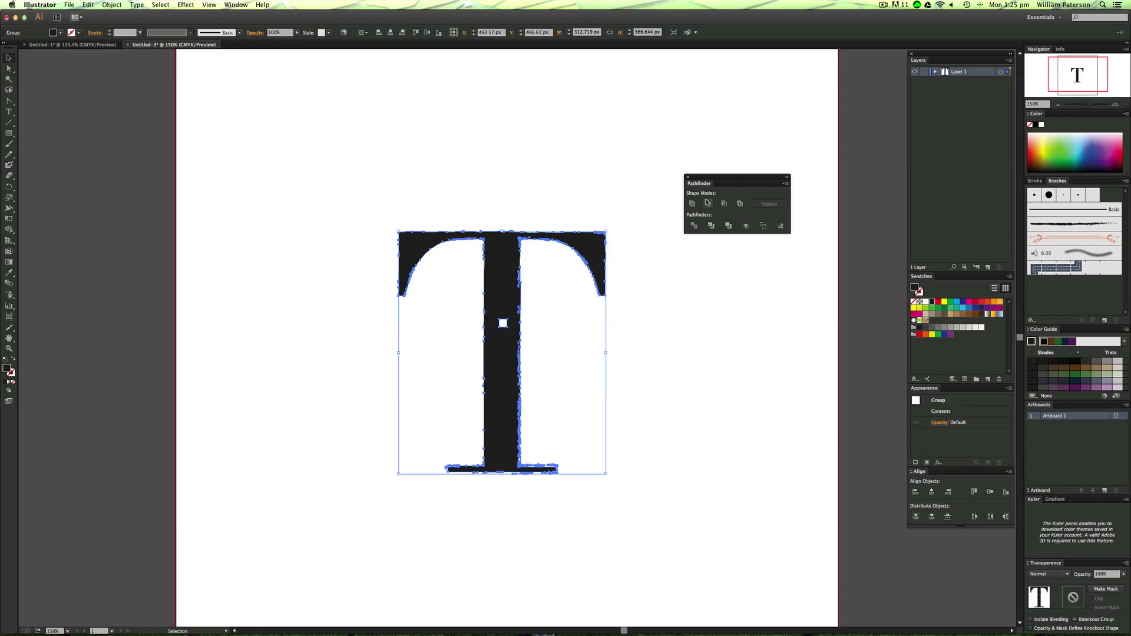
click(568, 380)
key(super+z)
key(super+z)
key(super+z)
key(super+z)
key(super+z)
key(super+z)
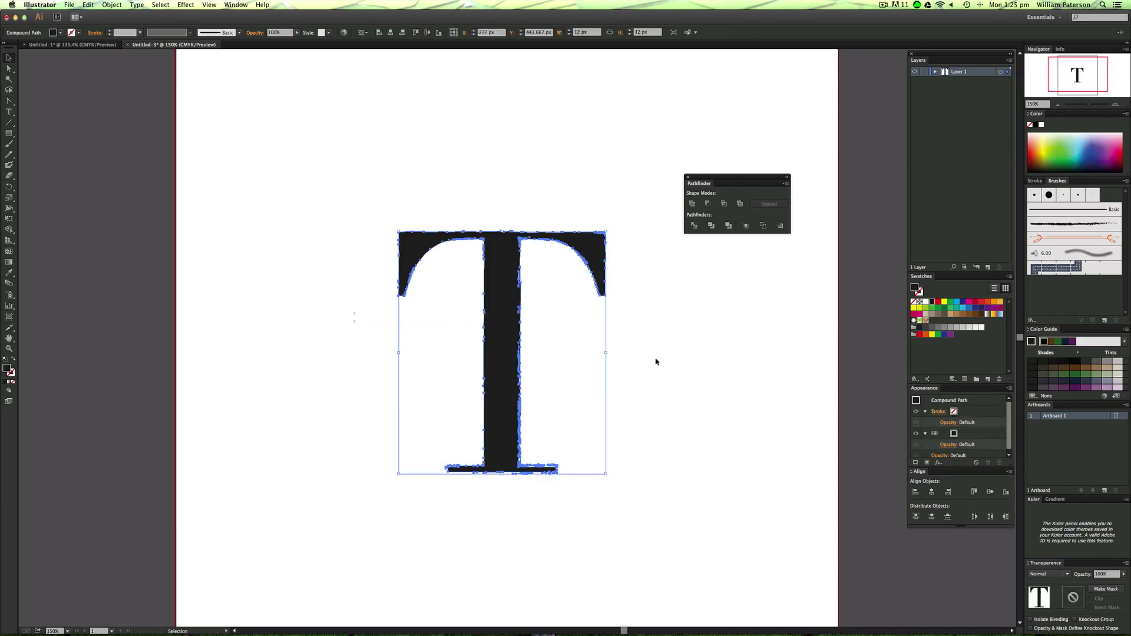
- Marquee-select the whole T, then clear the selection
click(661, 364)
drag(691, 282, 426, 524)
click(689, 519)
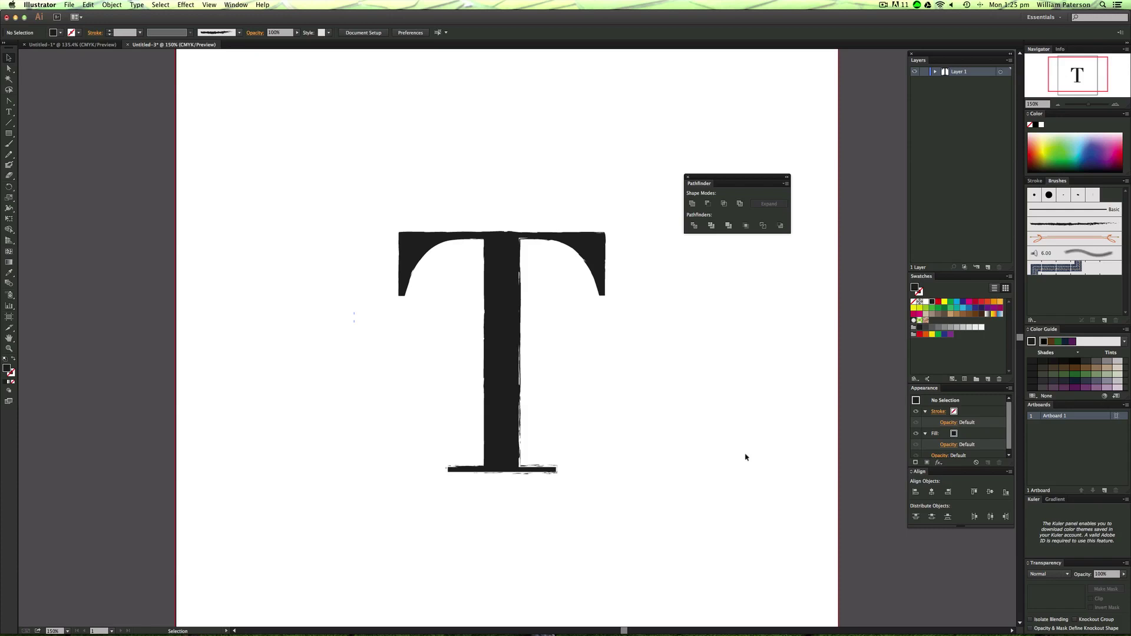
drag(619, 404, 513, 377)
key(a)
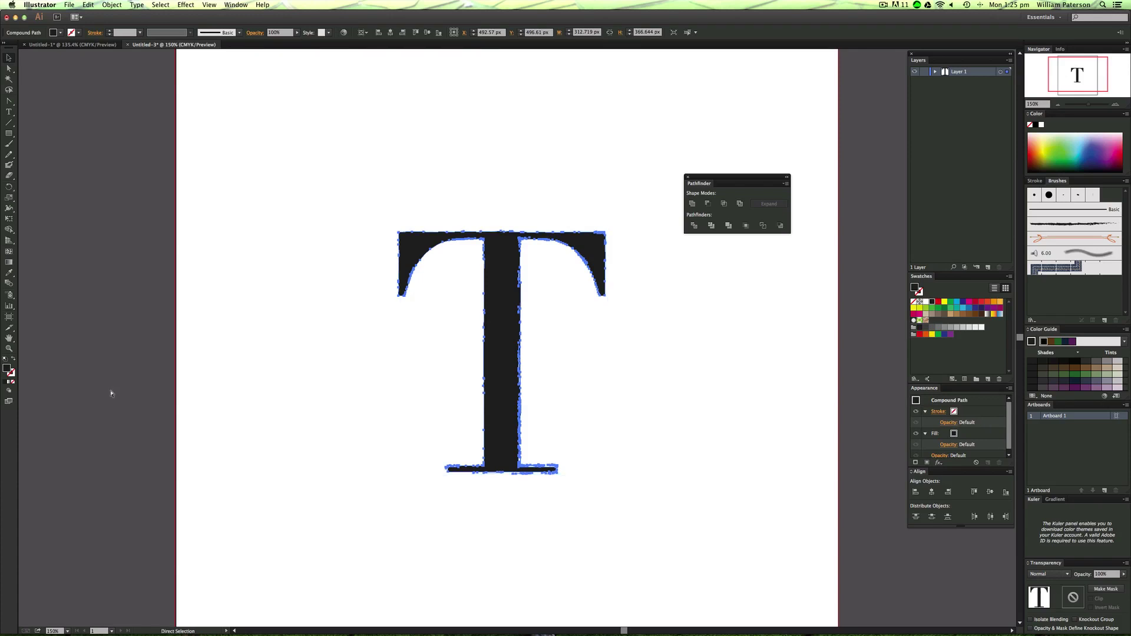
key(Delete)
key(v)
key(ctrl+z)
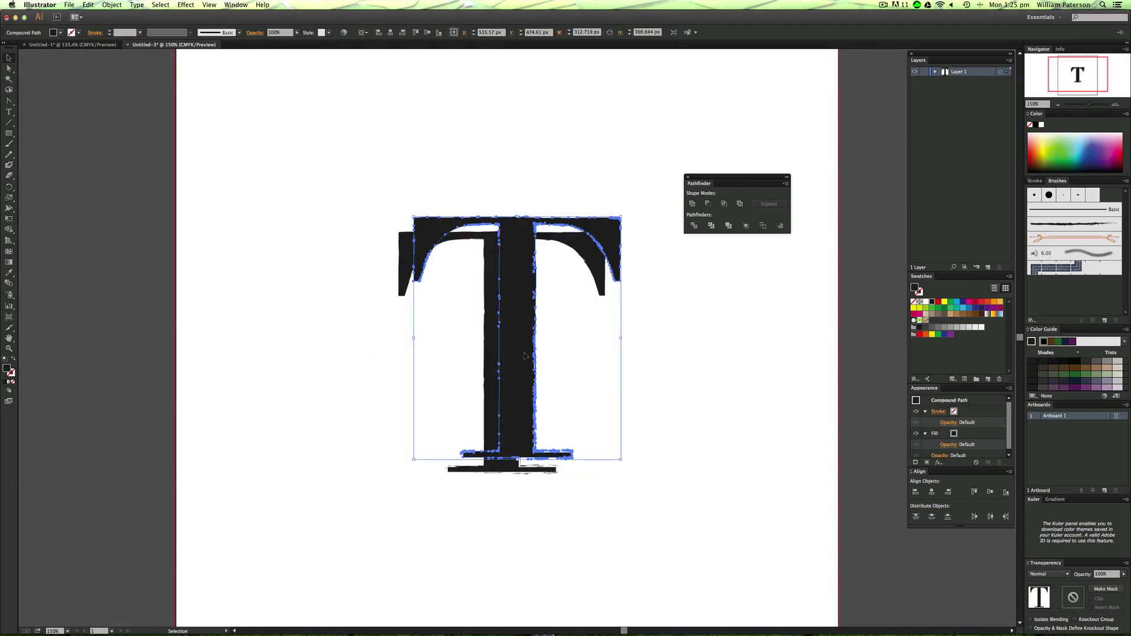
drag(524, 355, 520, 349)
drag(618, 347, 444, 404)
drag(587, 173, 426, 451)
click(767, 368)
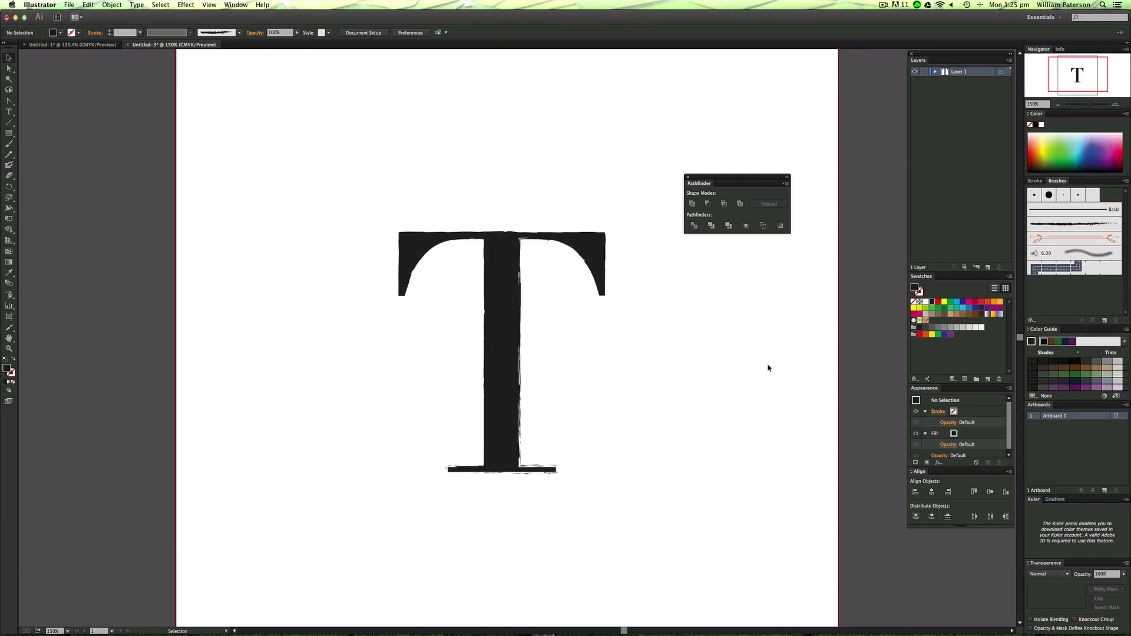
drag(659, 303, 602, 281)
click(659, 301)
drag(666, 258, 560, 357)
click(727, 369)
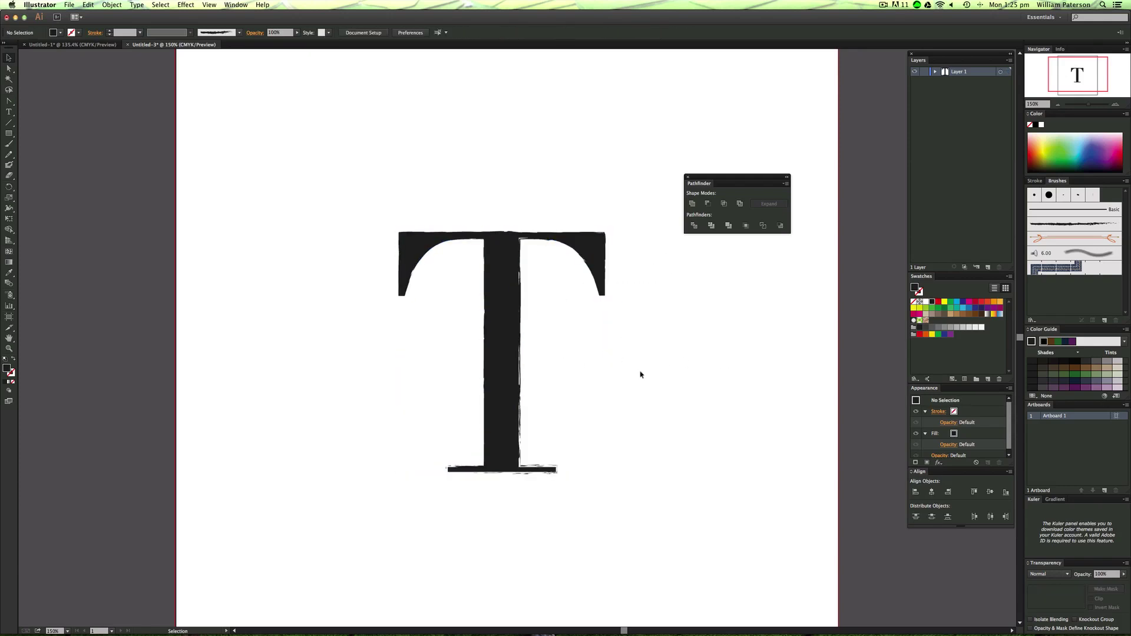